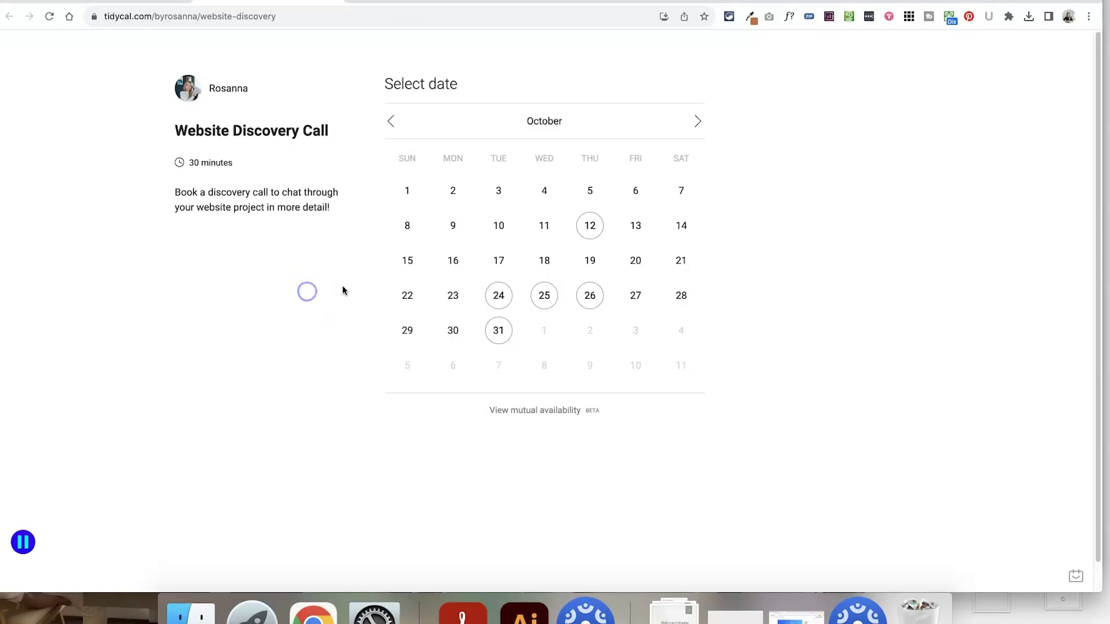
Pick 24 October on the Website Discovery Call page to reveal its 10:00, 12:00 and 14:00 slots
{"action": "left_click", "coordinate": [498, 296]}
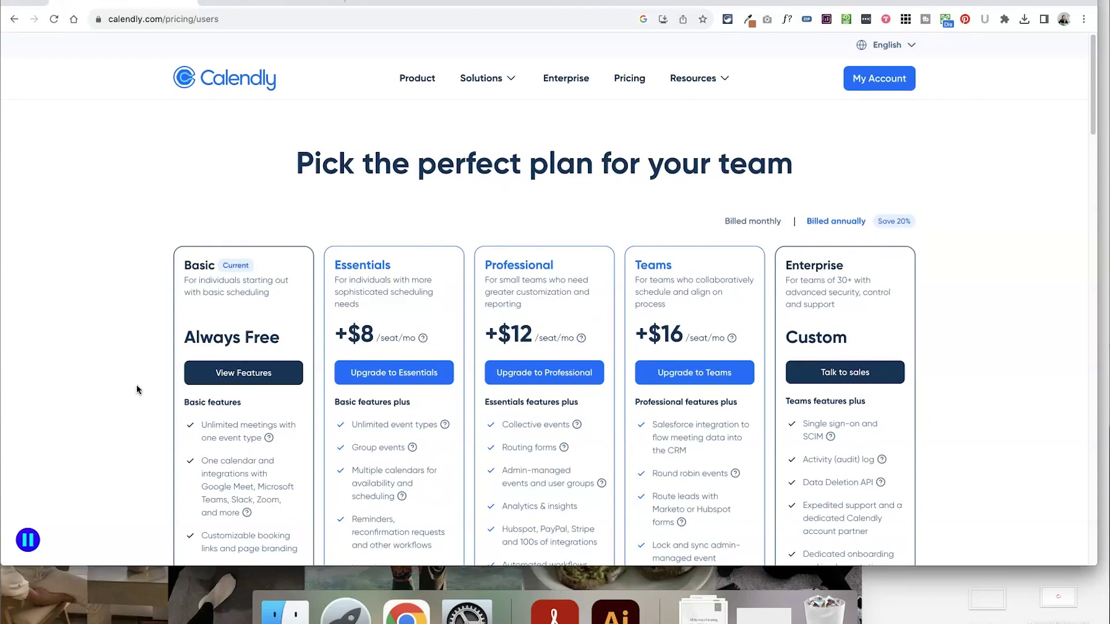
Scroll through Calendly's Basic, Essentials, Professional and Teams pricing plans to compare them
{"action": "scroll", "coordinate": [131, 409], "scroll_direction": "down", "scroll_amount": 3}
{"action": "scroll", "coordinate": [404, 278], "scroll_direction": "down", "scroll_amount": 1}
{"action": "scroll", "coordinate": [469, 202], "scroll_direction": "up", "scroll_amount": 1}
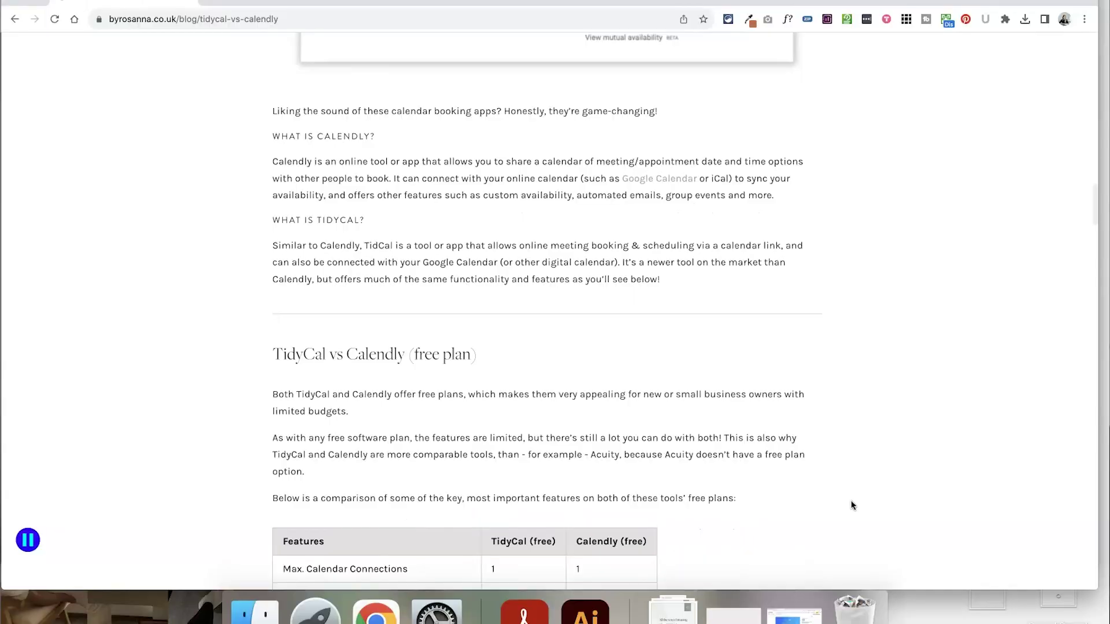
Read through the free-plan comparison tables in the TidyCal vs Calendly blog post
{"action": "scroll", "coordinate": [851, 505], "scroll_direction": "down", "scroll_amount": 2}
{"action": "scroll", "coordinate": [851, 505], "scroll_direction": "down", "scroll_amount": 5}
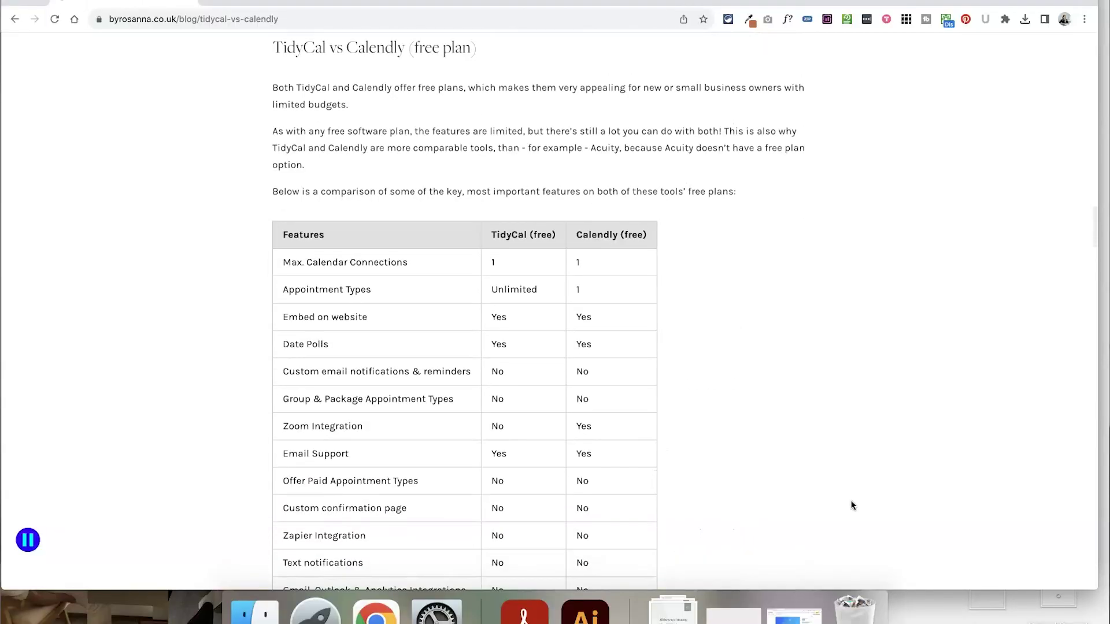
{"action": "scroll", "coordinate": [851, 505], "scroll_direction": "down", "scroll_amount": 10}
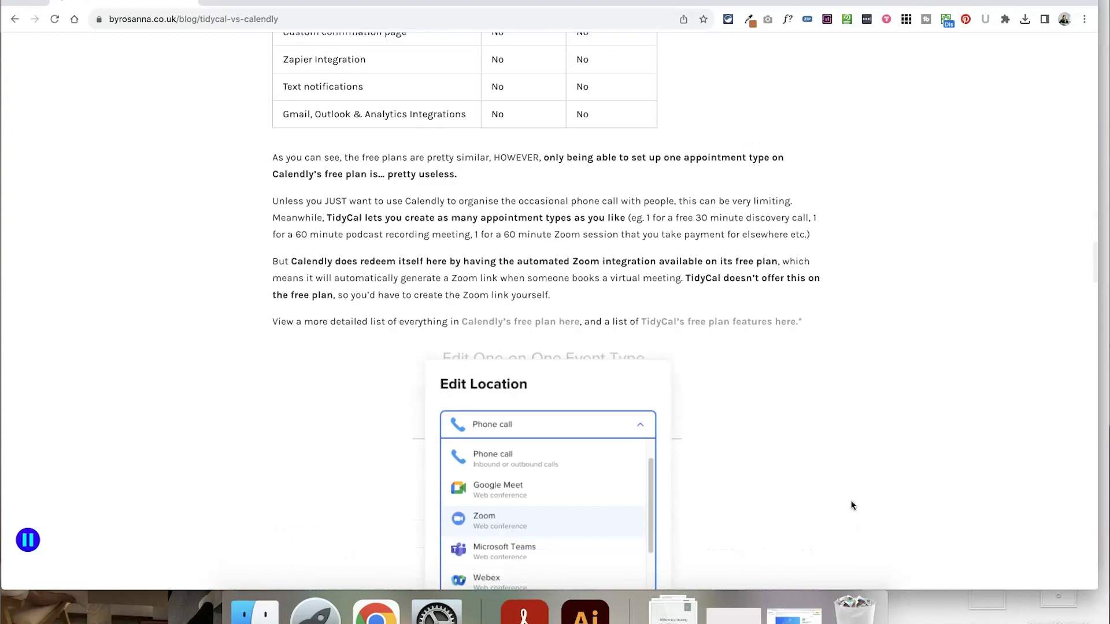
{"action": "scroll", "coordinate": [851, 505], "scroll_direction": "down", "scroll_amount": 10}
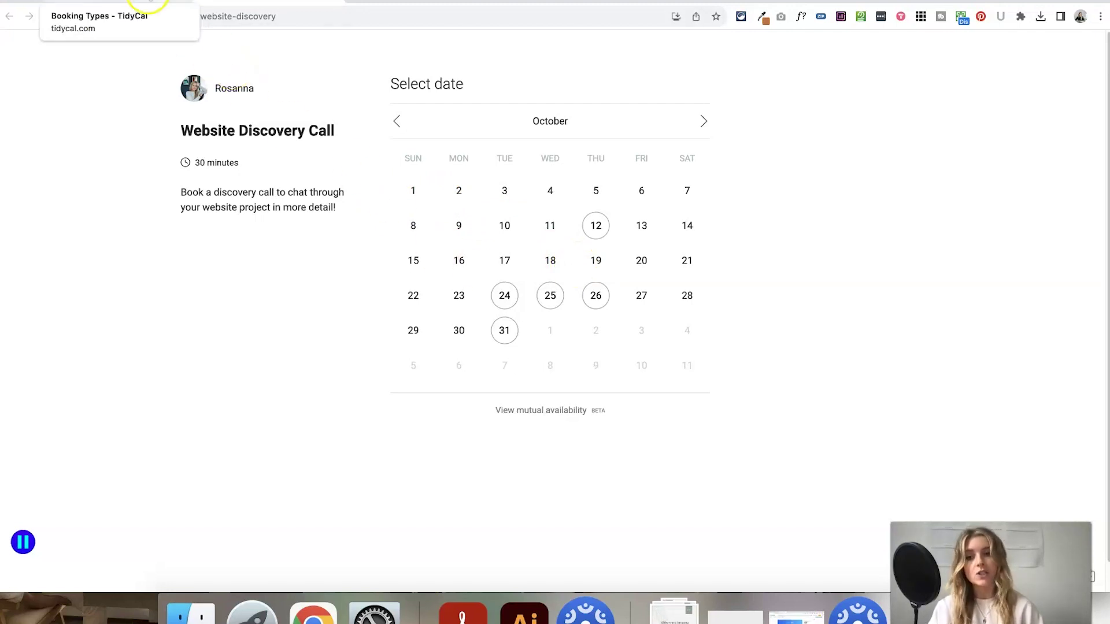
Edit Website Discovery Call and review its Tuesday–Thursday 10:00–16:00 weekly availability
{"action": "left_click", "coordinate": [154, 1]}
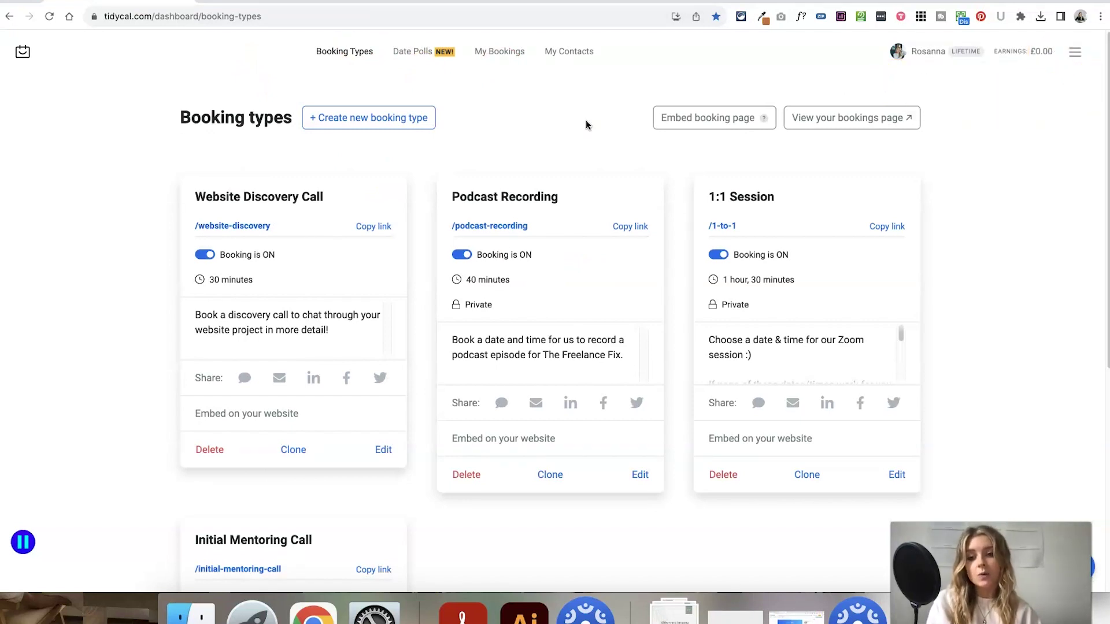
{"action": "left_click", "coordinate": [525, 106]}
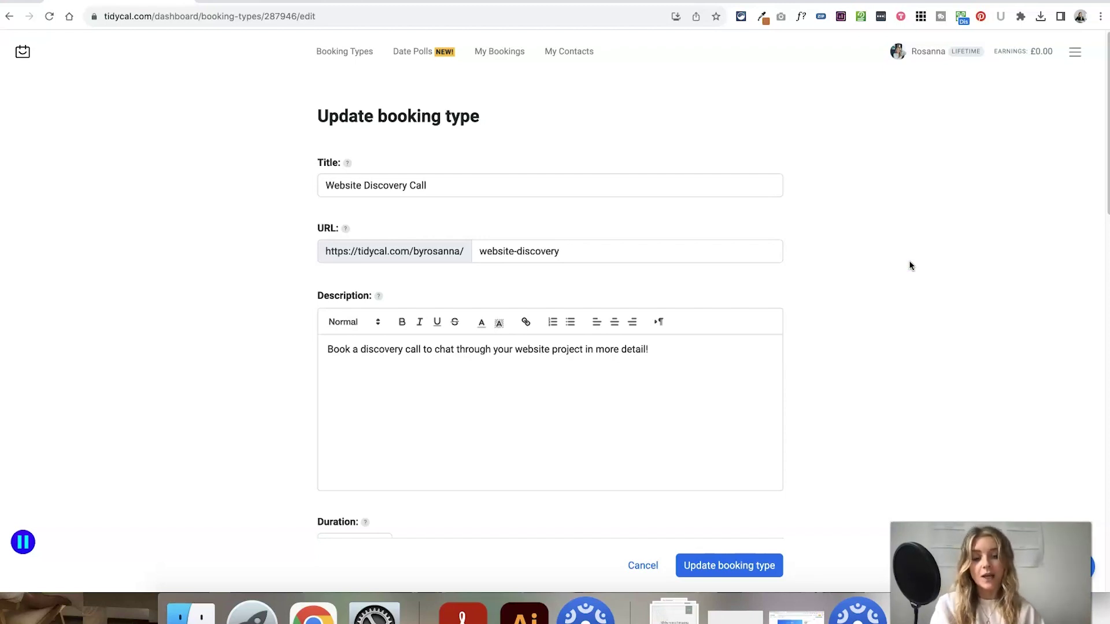
{"action": "scroll", "coordinate": [845, 220], "scroll_direction": "down", "scroll_amount": 5}
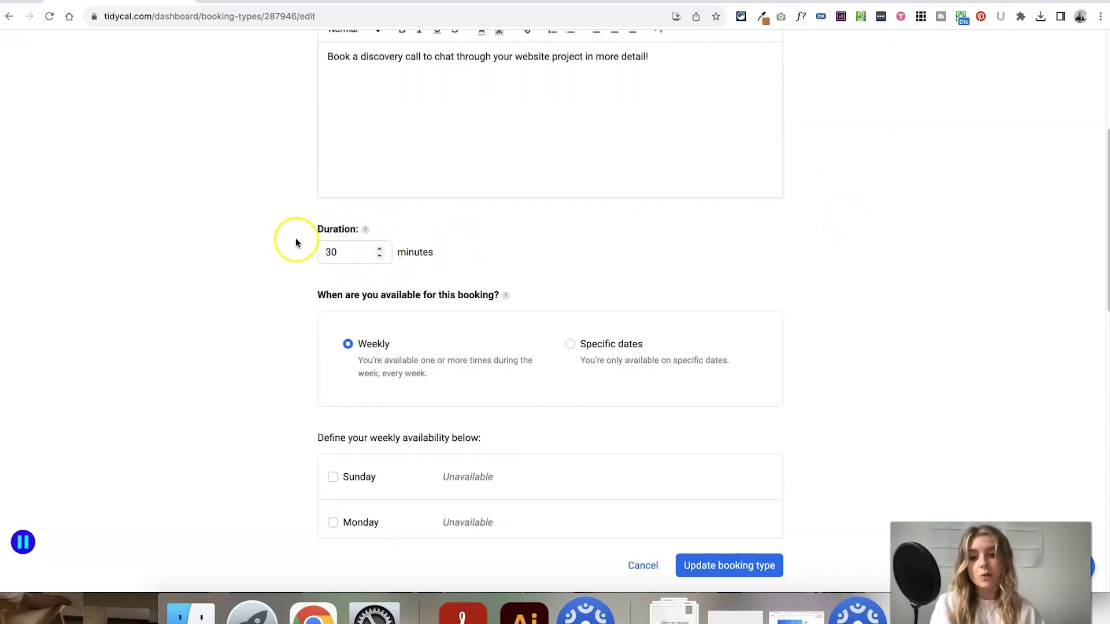
{"action": "scroll", "coordinate": [347, 278], "scroll_direction": "down", "scroll_amount": 2}
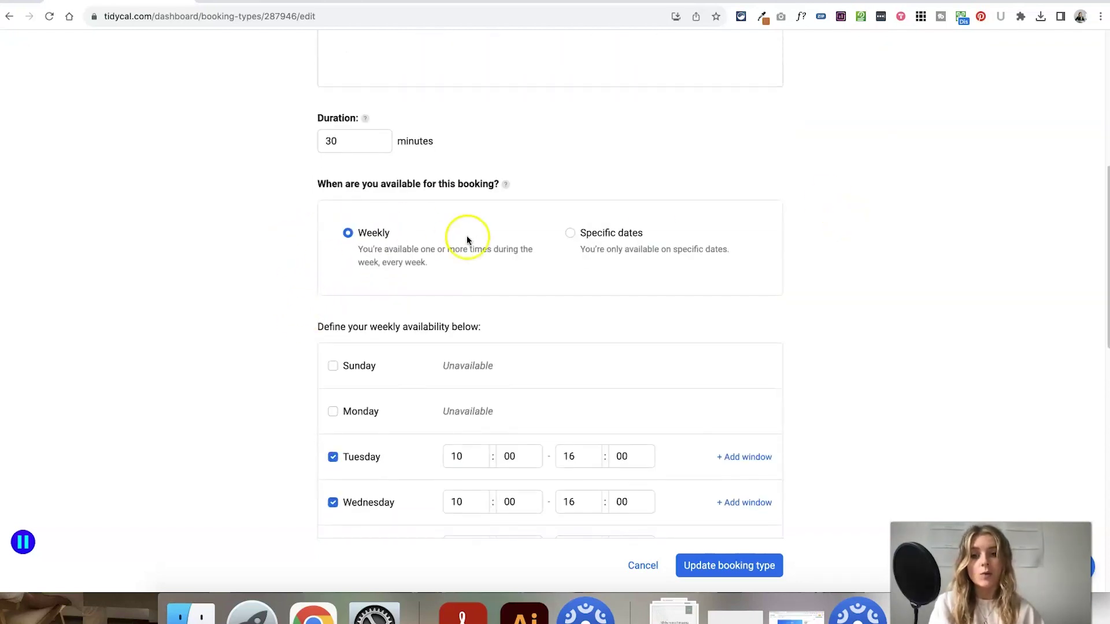
{"action": "scroll", "coordinate": [352, 257], "scroll_direction": "down", "scroll_amount": 4}
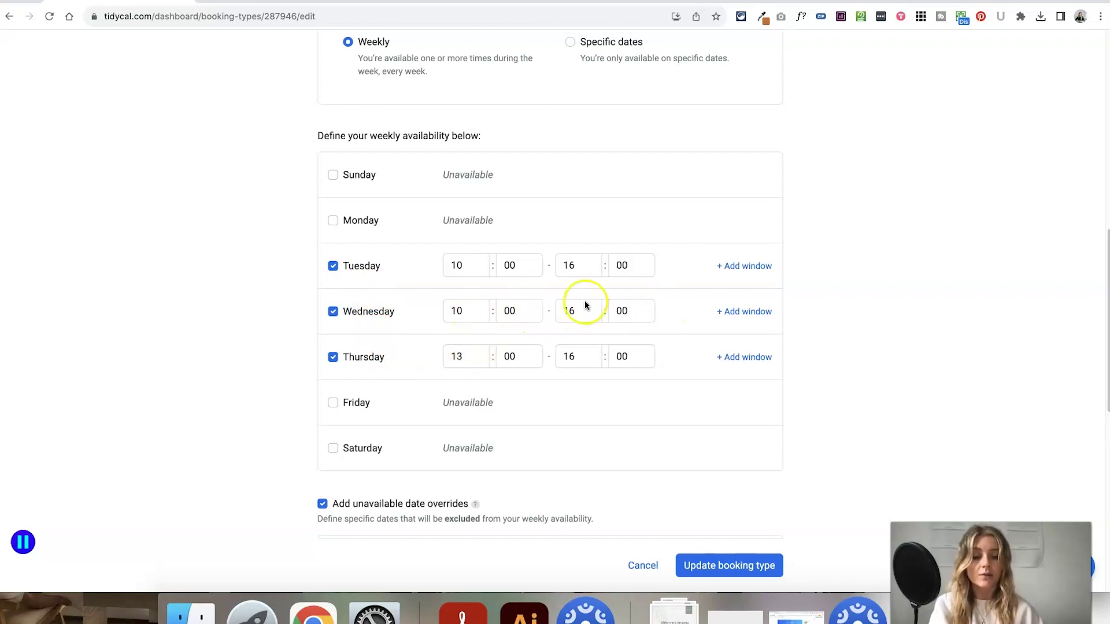
{"action": "scroll", "coordinate": [656, 344], "scroll_direction": "down", "scroll_amount": 1}
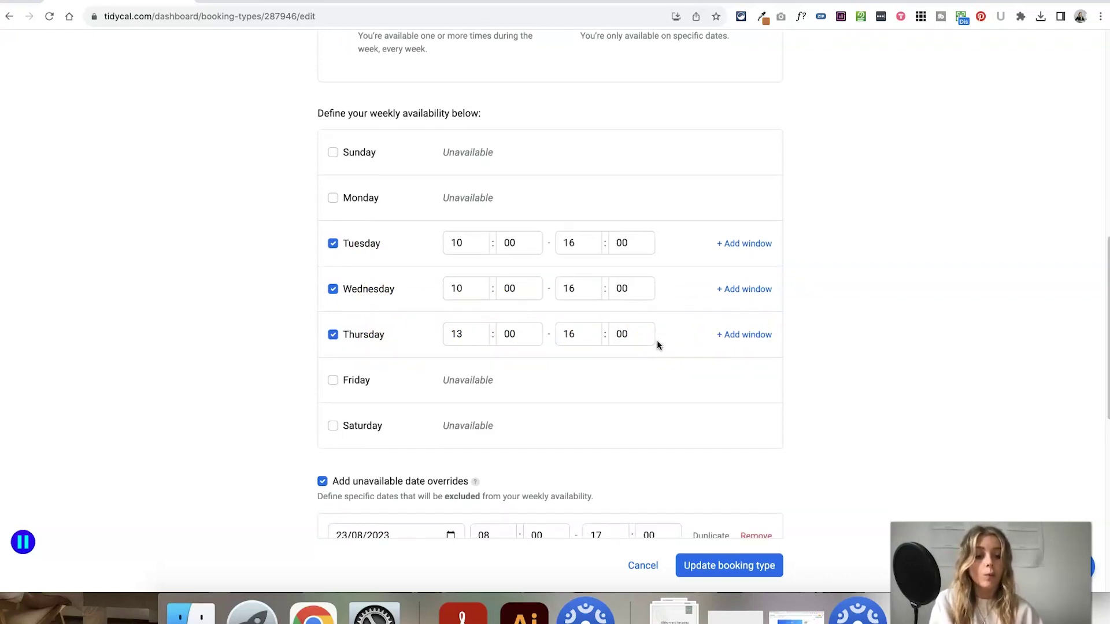
Check the 90-day booking window and minimum-notice limits, then return to Booking types
{"action": "scroll", "coordinate": [467, 263], "scroll_direction": "down", "scroll_amount": 10}
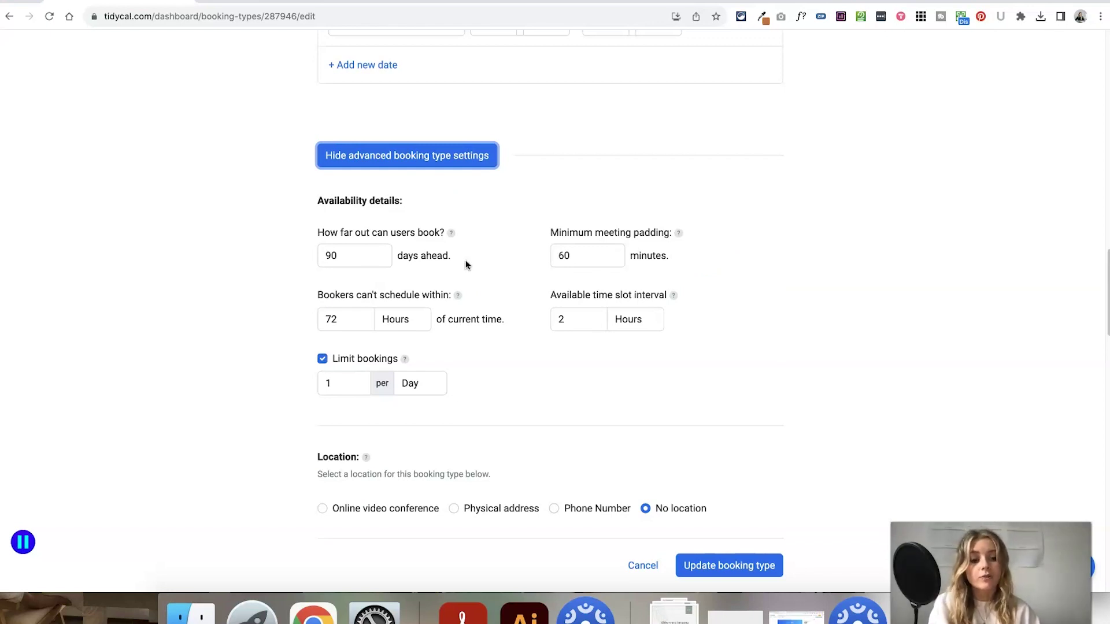
{"action": "left_click", "coordinate": [324, 252]}
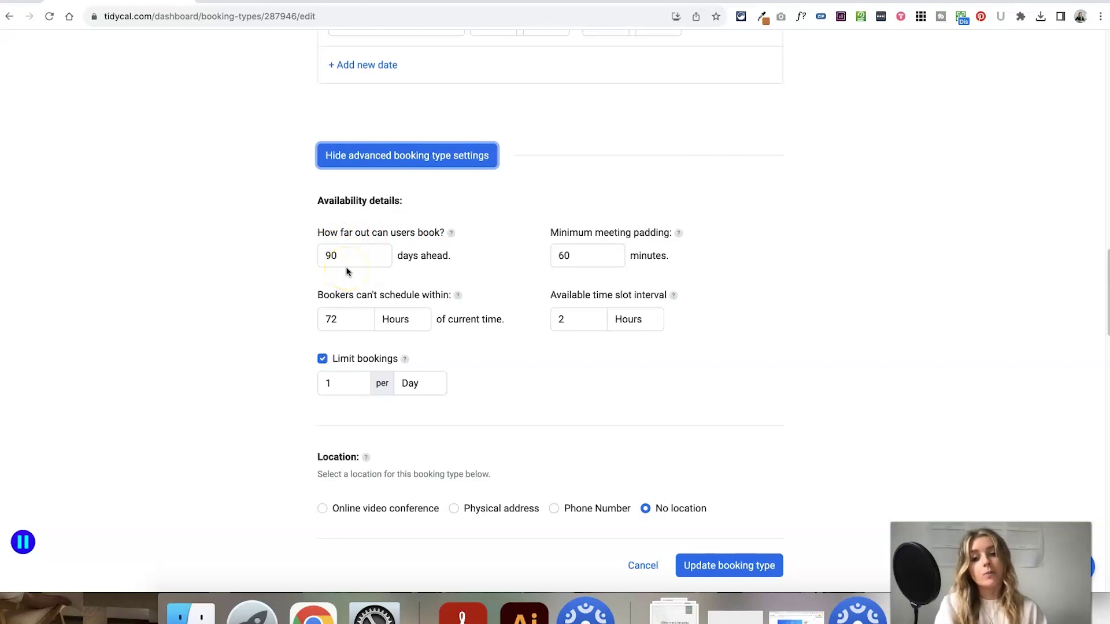
{"action": "left_click", "coordinate": [347, 292]}
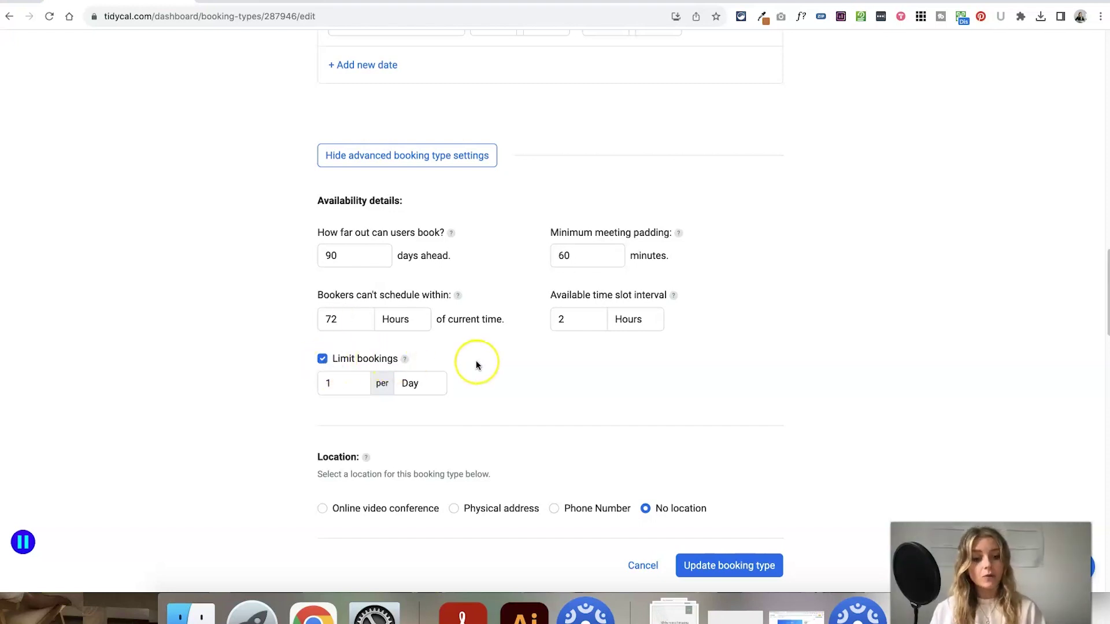
{"action": "scroll", "coordinate": [477, 366], "scroll_direction": "up", "scroll_amount": 1}
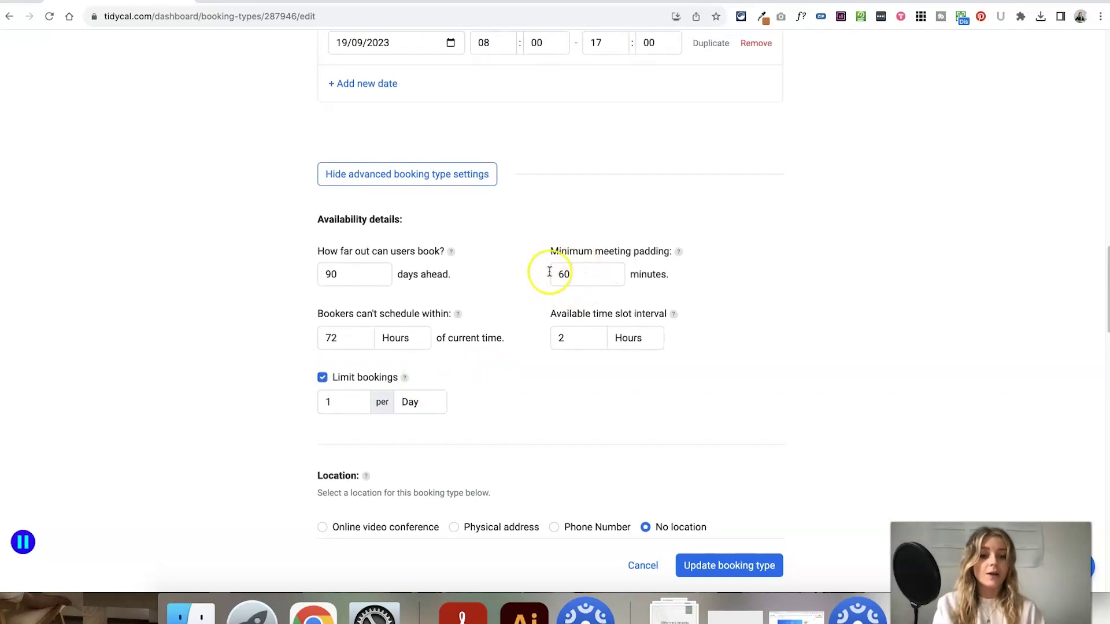
{"action": "scroll", "coordinate": [508, 354], "scroll_direction": "up", "scroll_amount": 1}
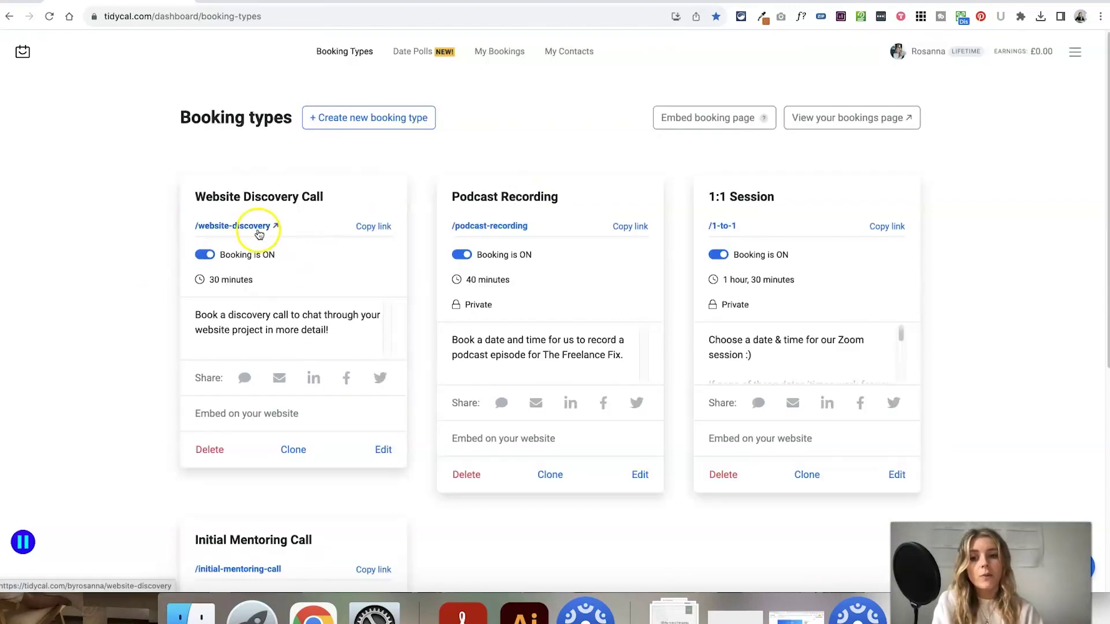
Preview the public /website-discovery booking page and its web address
{"action": "left_click", "coordinate": [236, 227]}
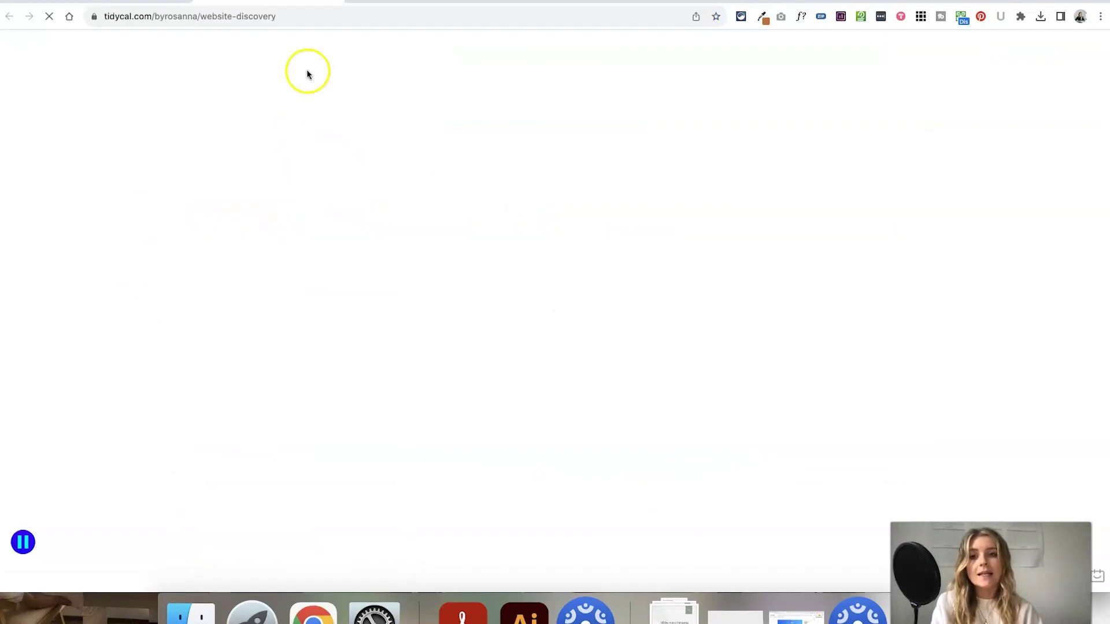
{"action": "left_click", "coordinate": [242, 16]}
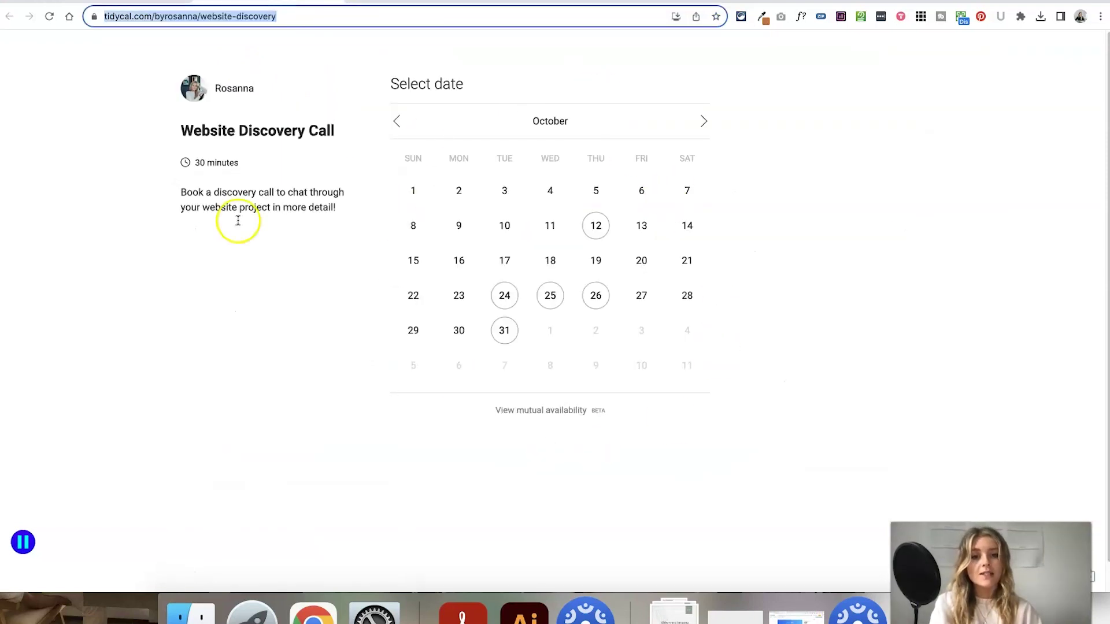
{"action": "left_click", "coordinate": [194, 6]}
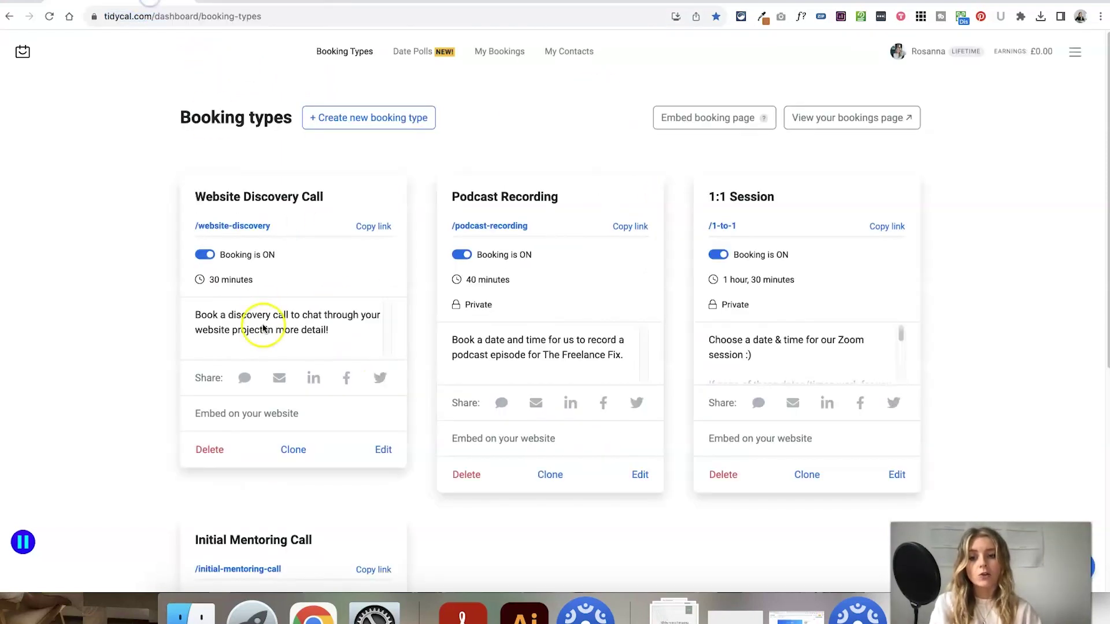
View the Website Discovery Call embed code, then go to Date polls
{"action": "left_click", "coordinate": [231, 412]}
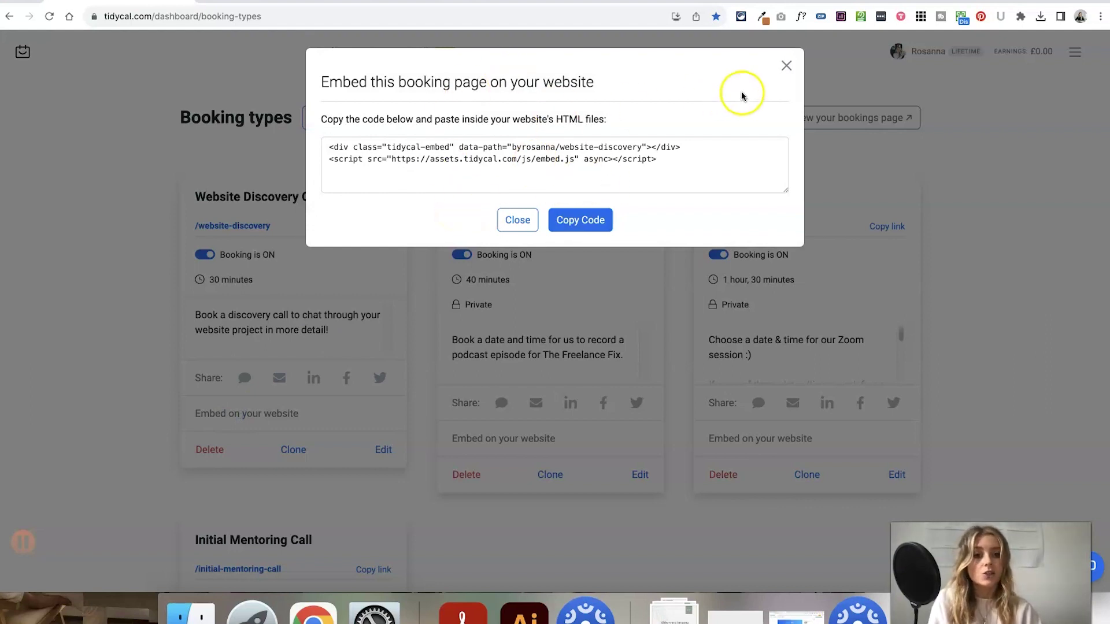
{"action": "left_click", "coordinate": [786, 66]}
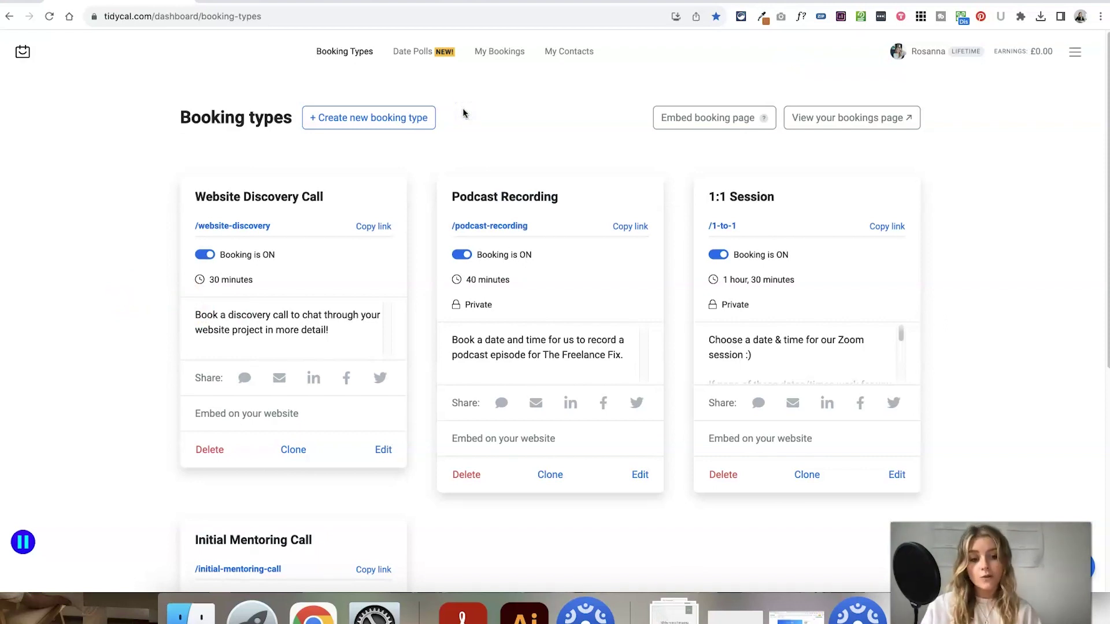
{"action": "left_click", "coordinate": [414, 53]}
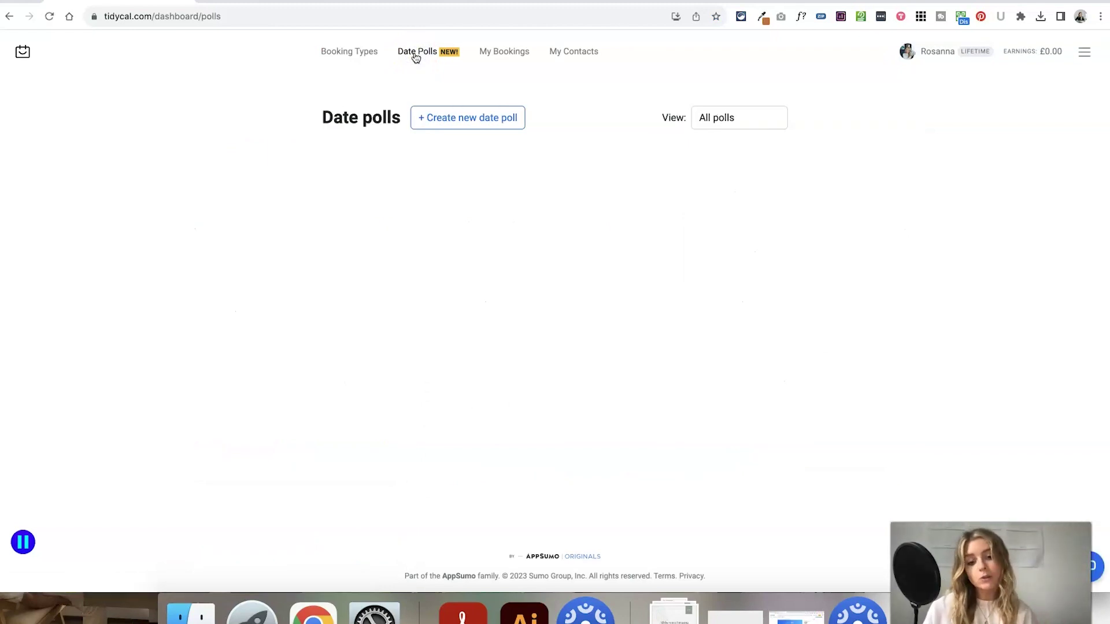
Start a new date poll and set its duration to 30 minutes
{"action": "left_click", "coordinate": [468, 120]}
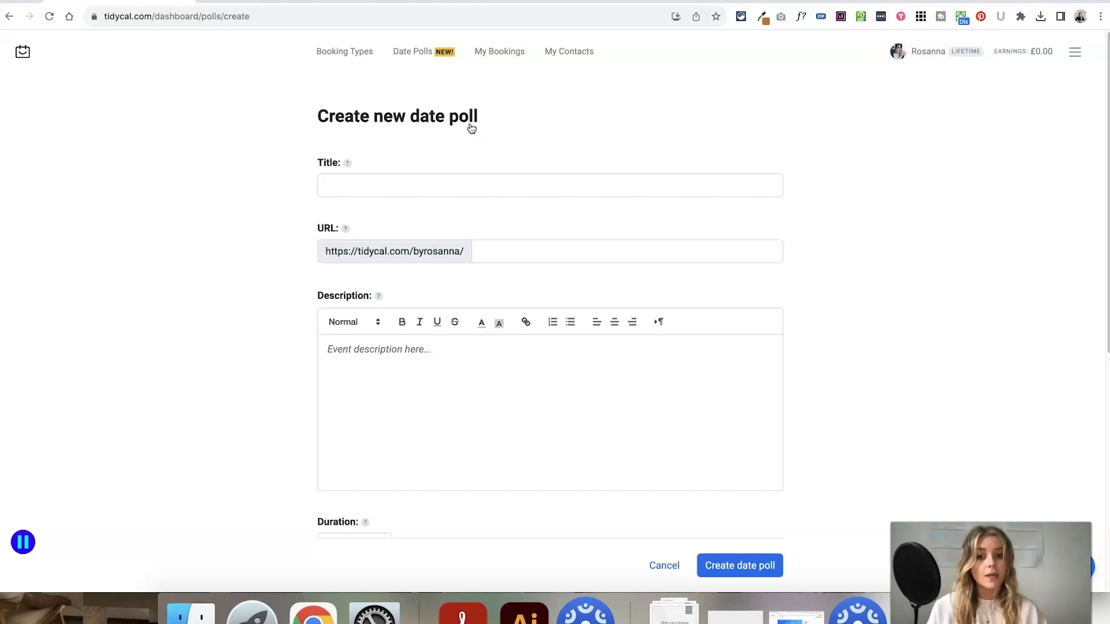
{"action": "left_click", "coordinate": [485, 226]}
{"action": "scroll", "coordinate": [485, 225], "scroll_direction": "down", "scroll_amount": 1}
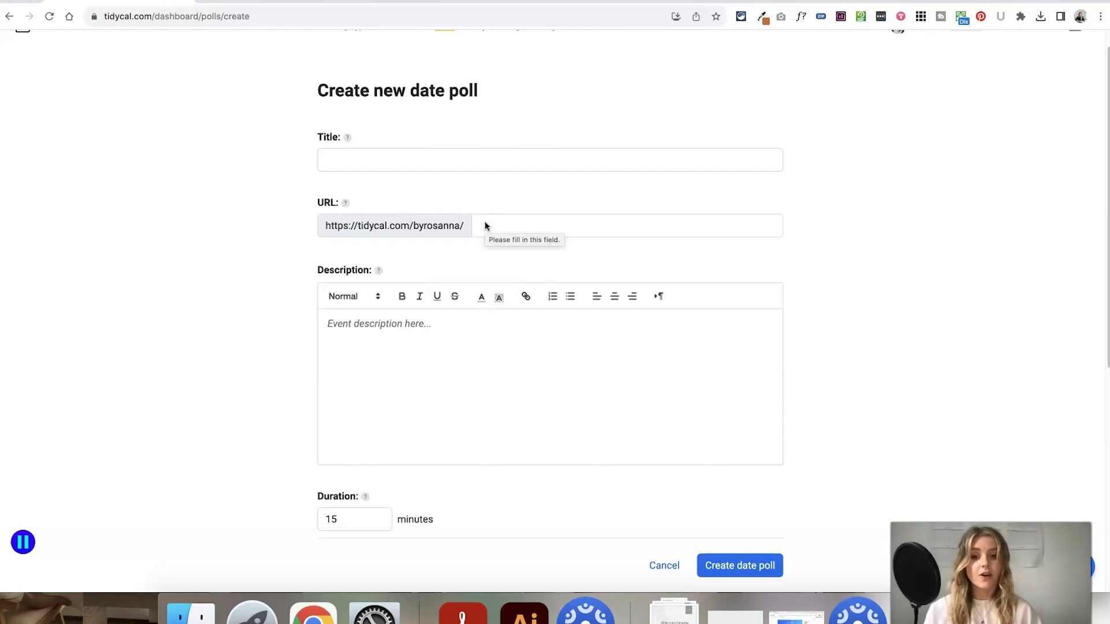
{"action": "left_click", "coordinate": [401, 163]}
{"action": "scroll", "coordinate": [401, 164], "scroll_direction": "down", "scroll_amount": 4}
{"action": "double_click", "coordinate": [355, 288]}
{"action": "type", "text": "30"}
{"action": "left_click", "coordinate": [291, 280]}
Move the second date option to 10:00 and create the date poll
{"action": "scroll", "coordinate": [393, 282], "scroll_direction": "down", "scroll_amount": 2}
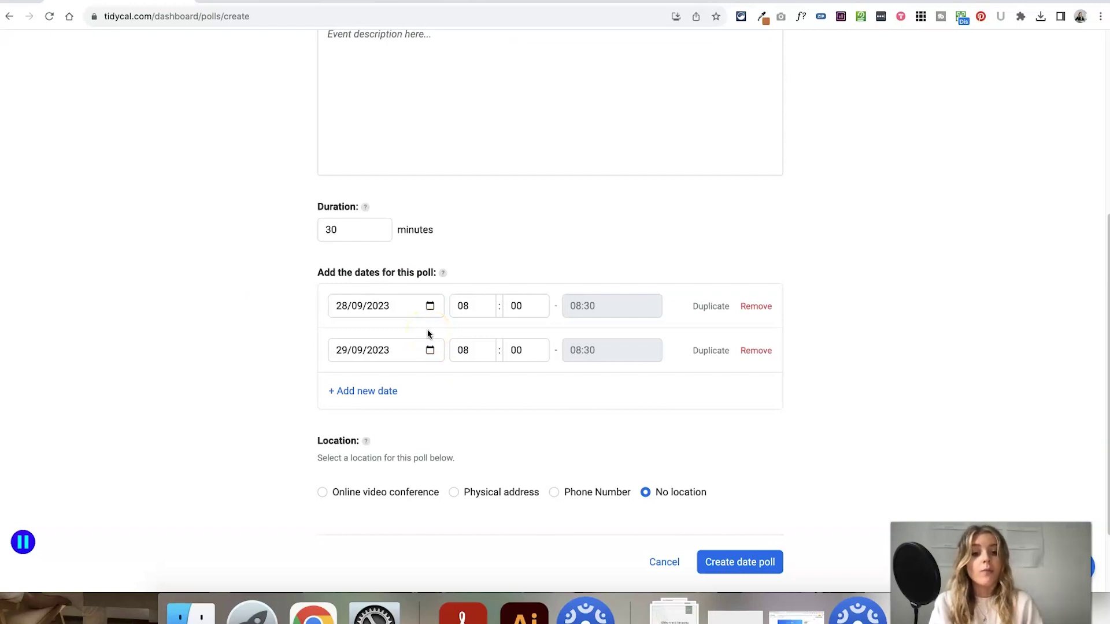
{"action": "left_click", "coordinate": [471, 350]}
{"action": "type", "text": "10"}
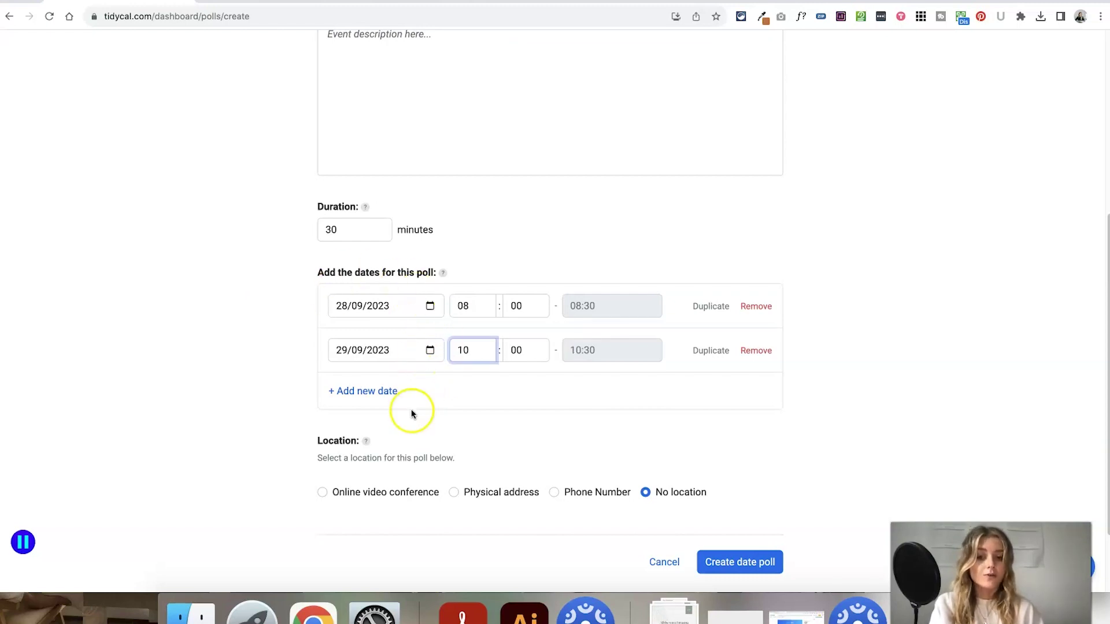
{"action": "left_click", "coordinate": [311, 327]}
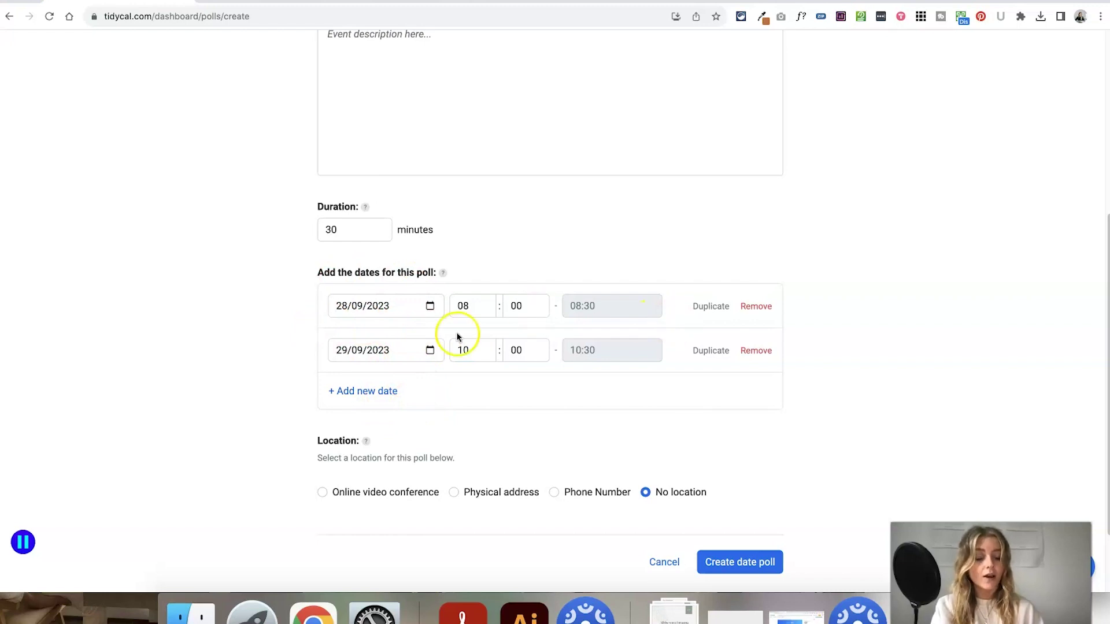
Vote for the 10:00 and 08:00 slots on the public /meeting poll, then return to the dashboard
{"action": "scroll", "coordinate": [472, 409], "scroll_direction": "down", "scroll_amount": 2}
{"action": "left_click", "coordinate": [740, 562]}
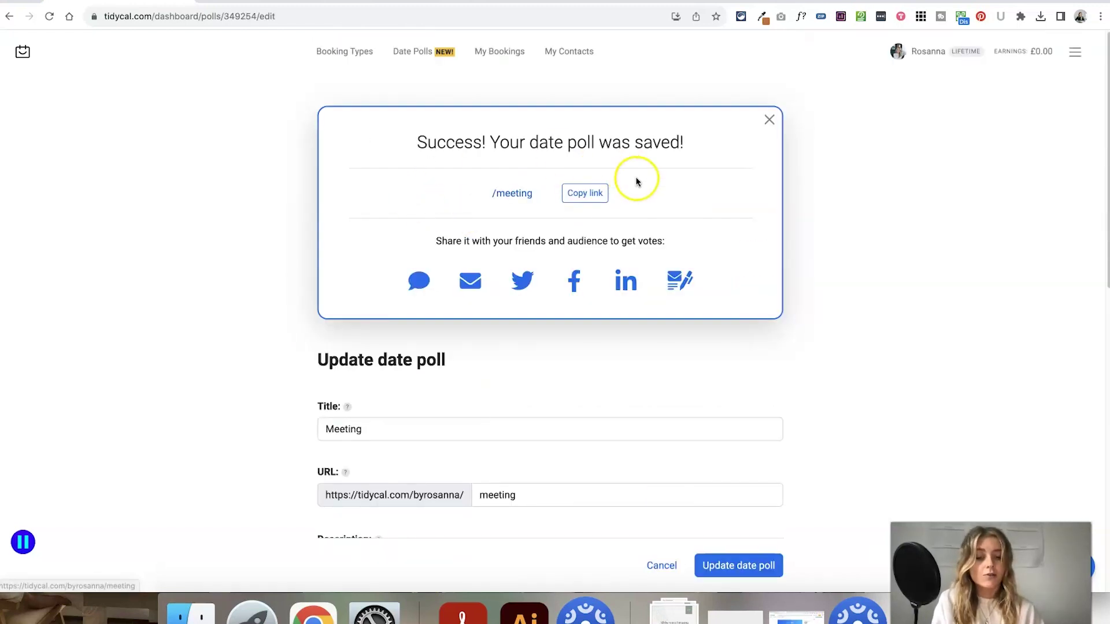
{"action": "left_click", "coordinate": [514, 194]}
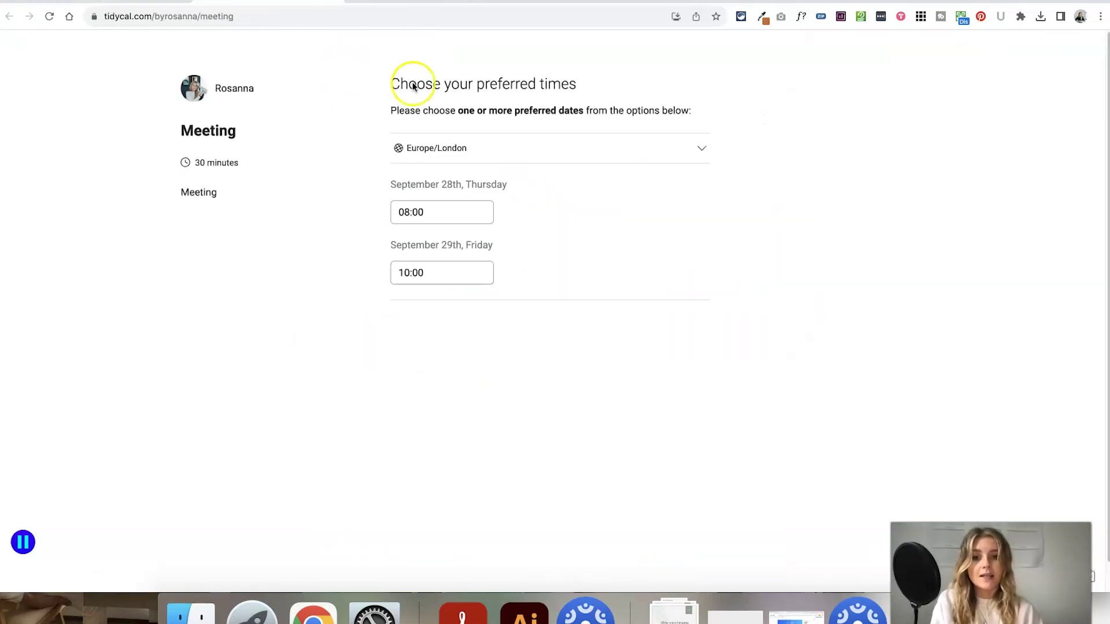
{"action": "left_click", "coordinate": [448, 272]}
{"action": "left_click", "coordinate": [451, 216]}
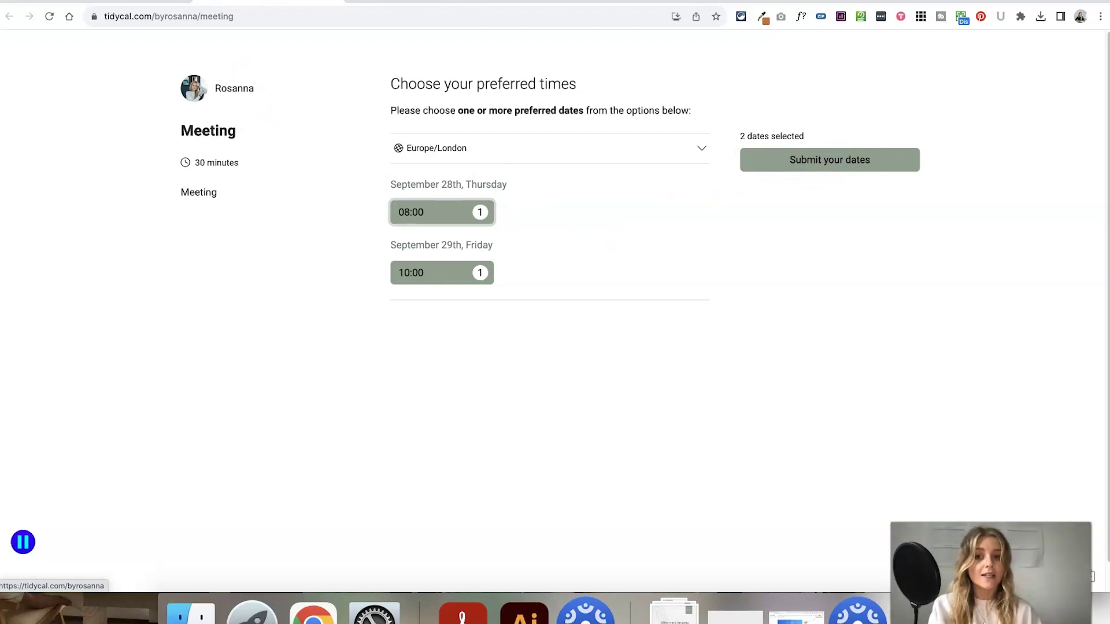
{"action": "left_click", "coordinate": [334, 1]}
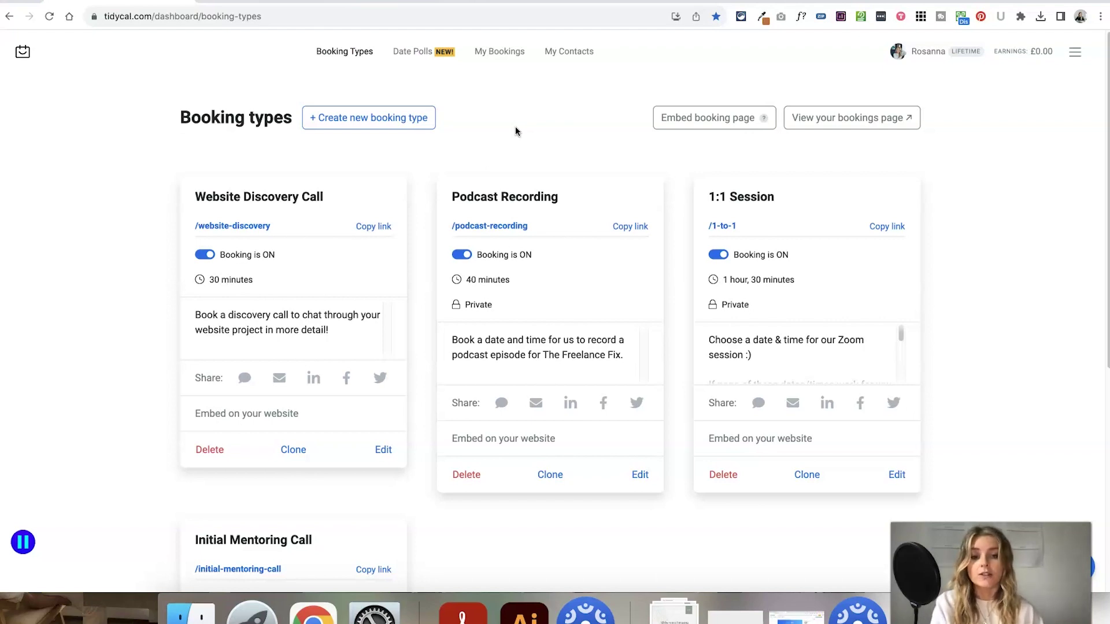
{"action": "left_click", "coordinate": [354, 119]}
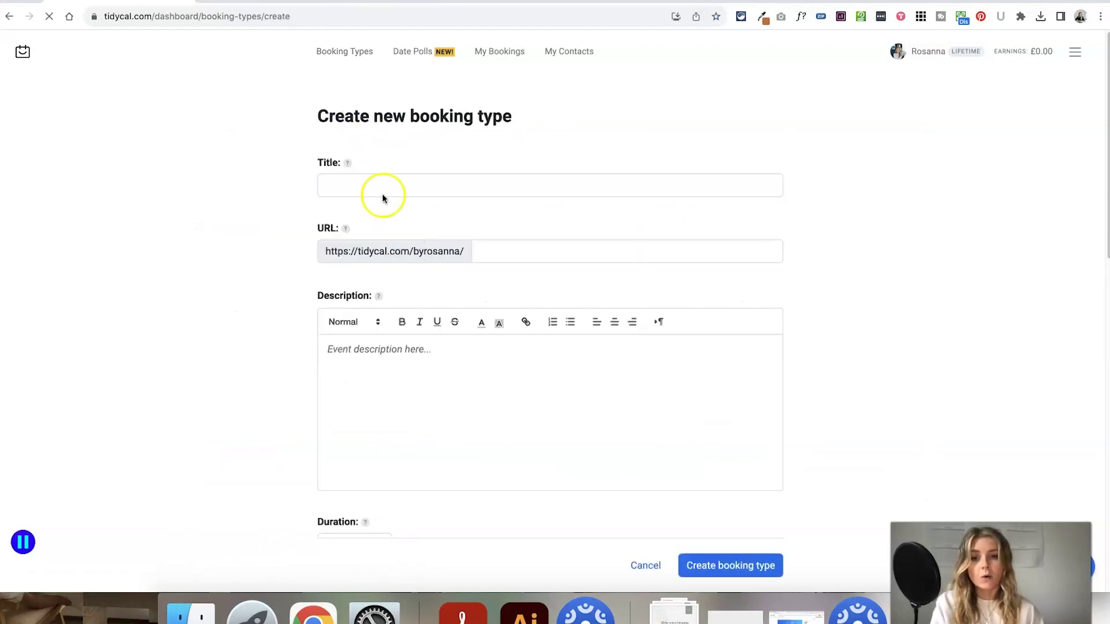
{"action": "scroll", "coordinate": [514, 409], "scroll_direction": "down", "scroll_amount": 5}
{"action": "scroll", "coordinate": [514, 409], "scroll_direction": "down", "scroll_amount": 10}
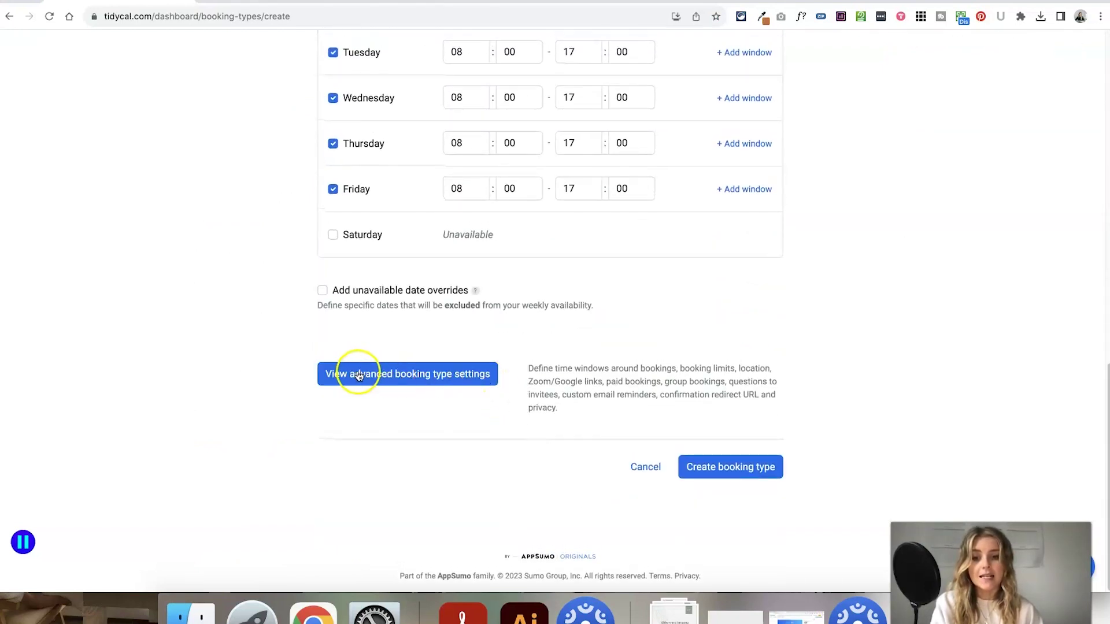
{"action": "left_click", "coordinate": [421, 376]}
{"action": "scroll", "coordinate": [530, 376], "scroll_direction": "down", "scroll_amount": 8}
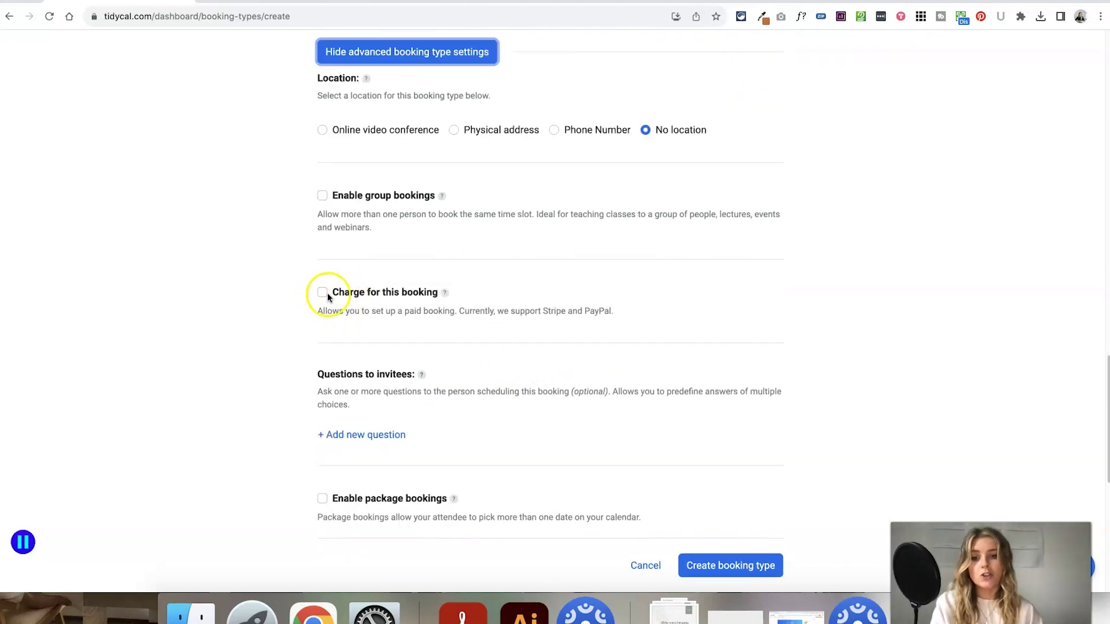
{"action": "left_click", "coordinate": [322, 292]}
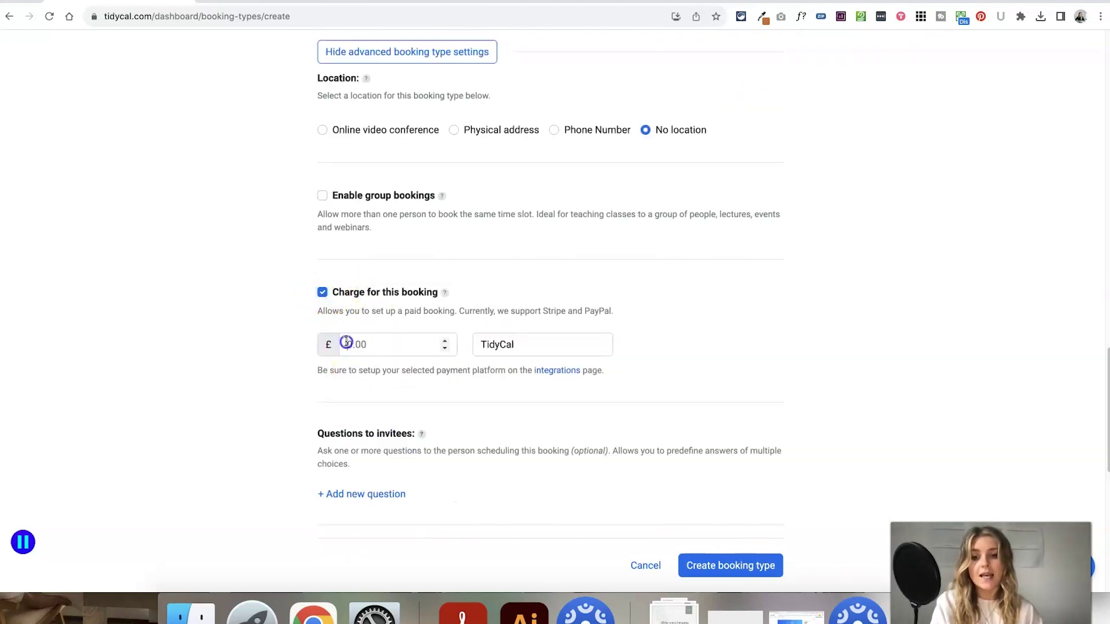
{"action": "left_click", "coordinate": [513, 346]}
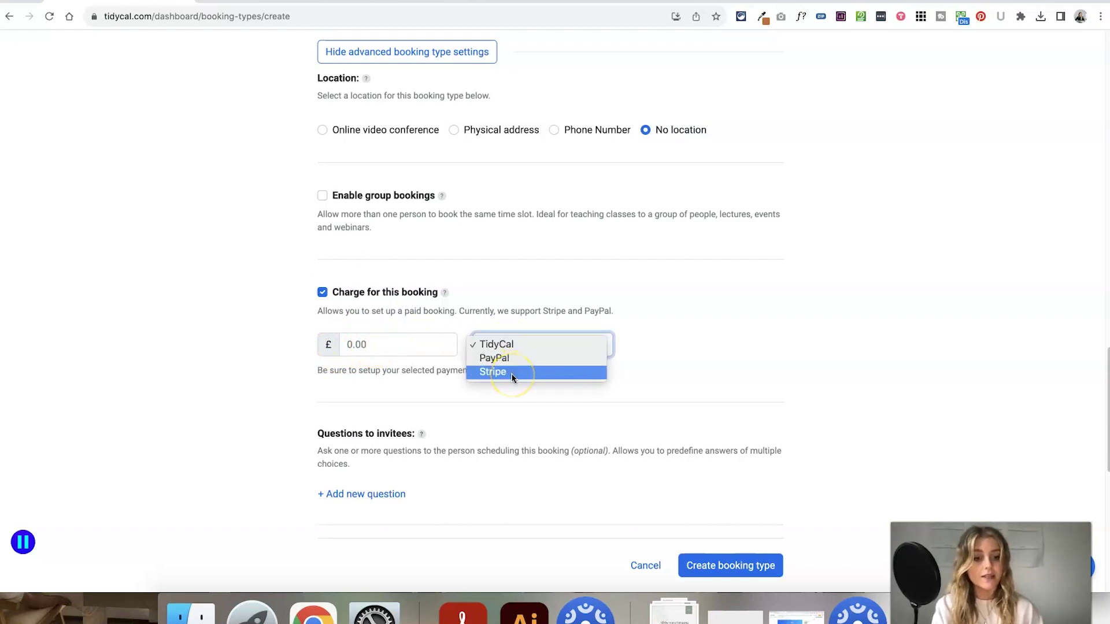
{"action": "left_click", "coordinate": [505, 347]}
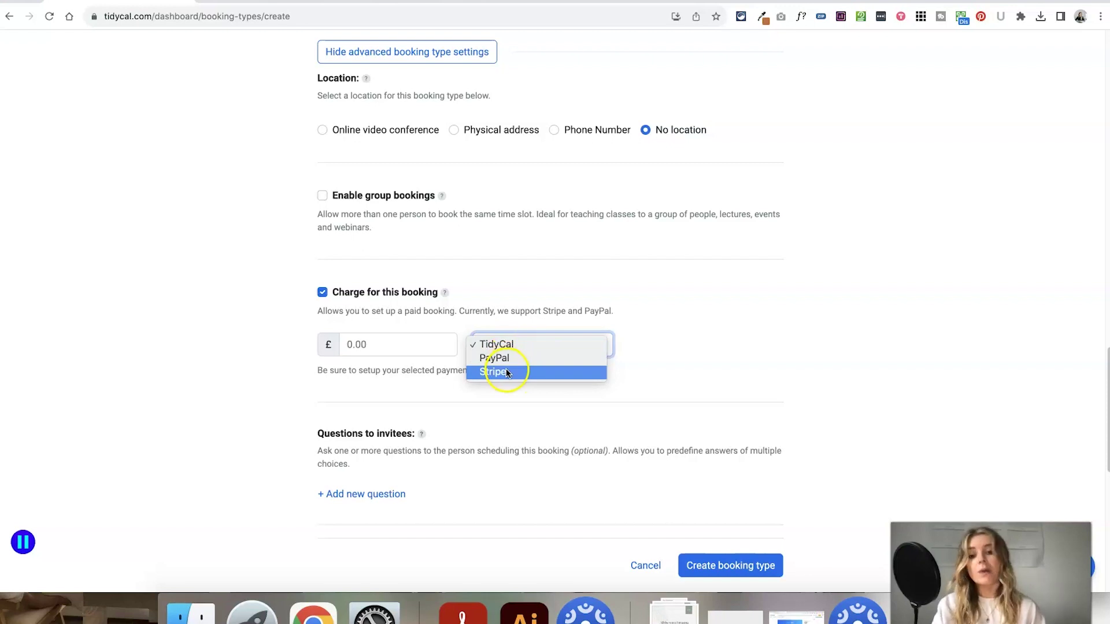
{"action": "left_click", "coordinate": [706, 356]}
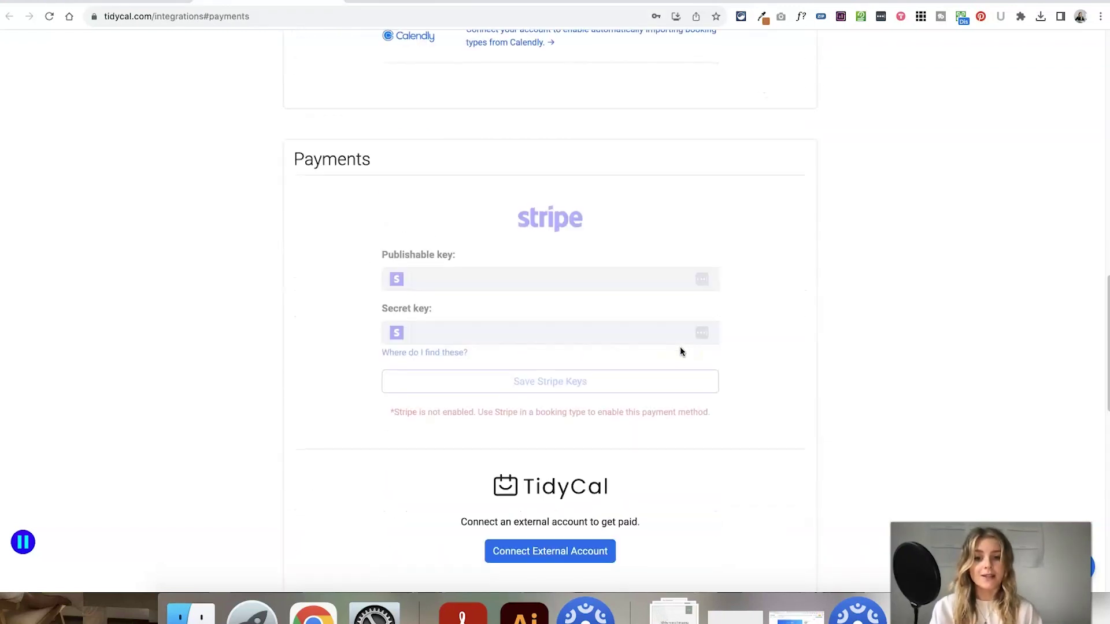
{"action": "left_click", "coordinate": [487, 426]}
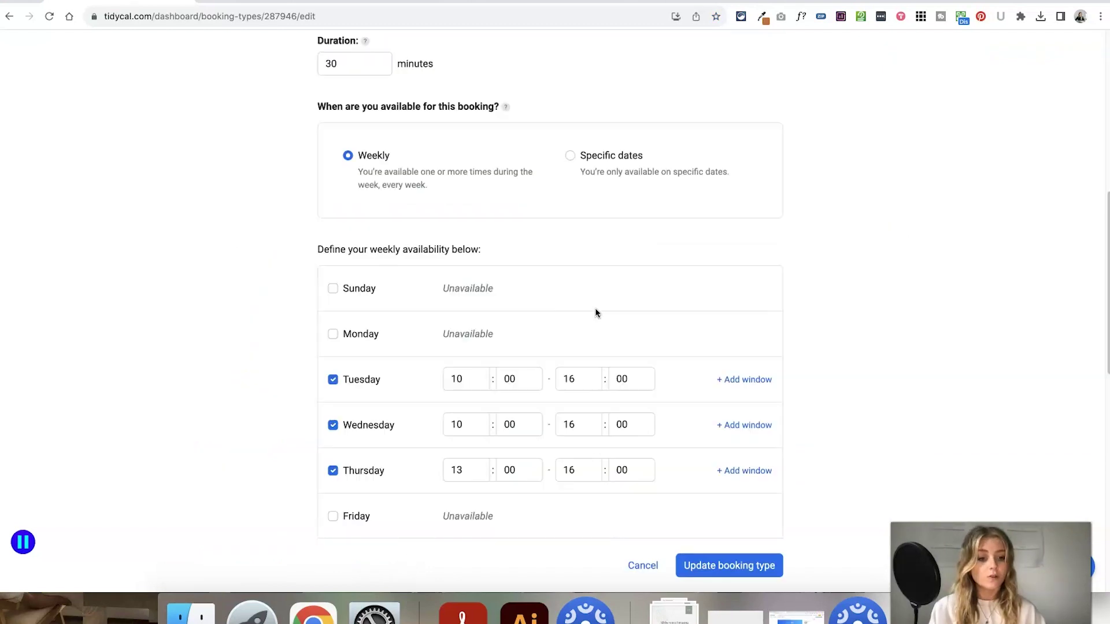
Reveal the booking type's advanced settings and browse the Location options
{"action": "scroll", "coordinate": [437, 363], "scroll_direction": "down", "scroll_amount": 10}
{"action": "left_click", "coordinate": [429, 379]}
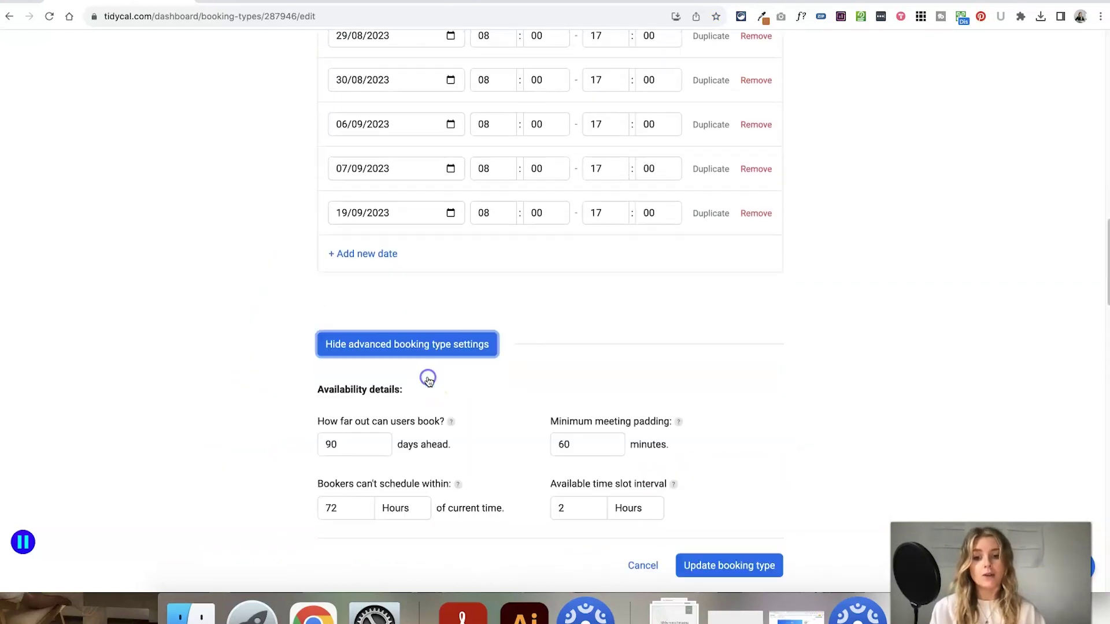
{"action": "scroll", "coordinate": [579, 382], "scroll_direction": "down", "scroll_amount": 7}
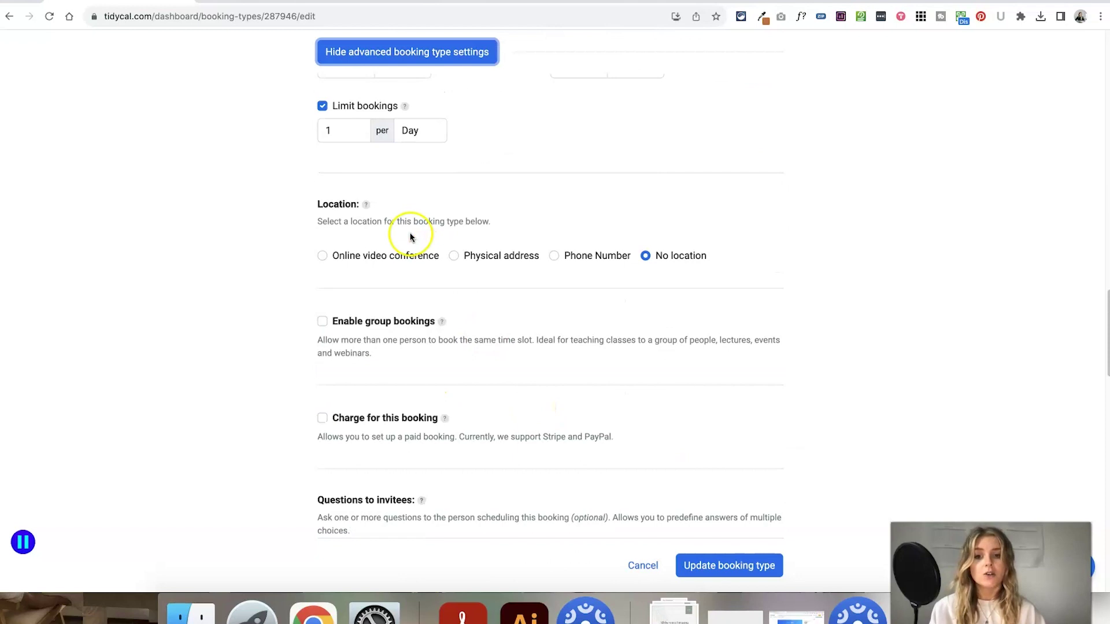
{"action": "scroll", "coordinate": [355, 276], "scroll_direction": "up", "scroll_amount": 1}
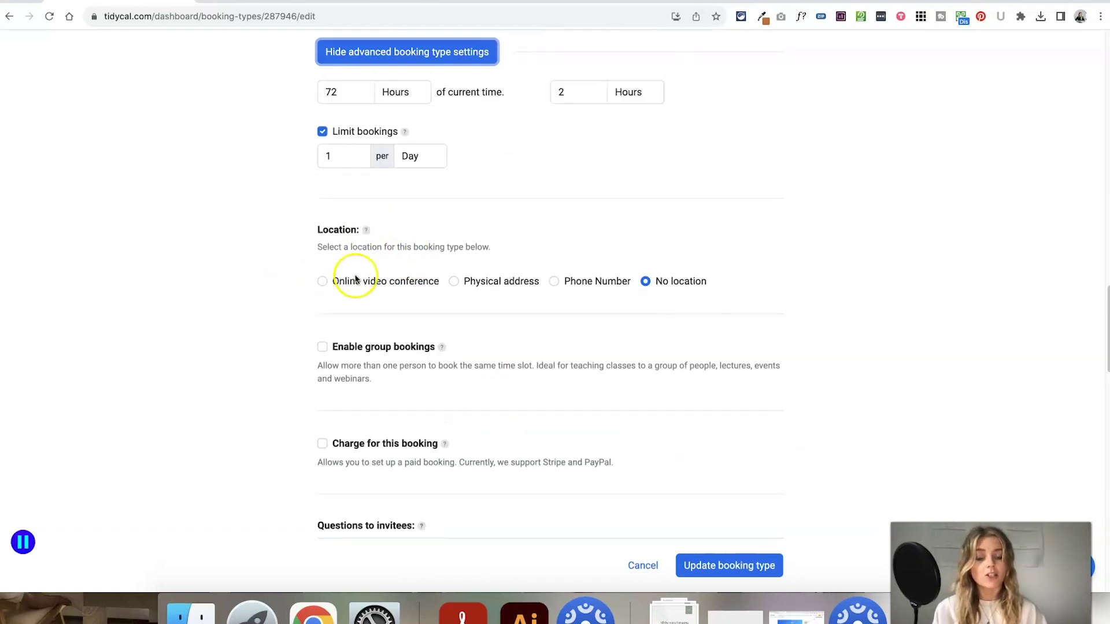
{"action": "left_click", "coordinate": [647, 286]}
{"action": "left_click", "coordinate": [557, 285]}
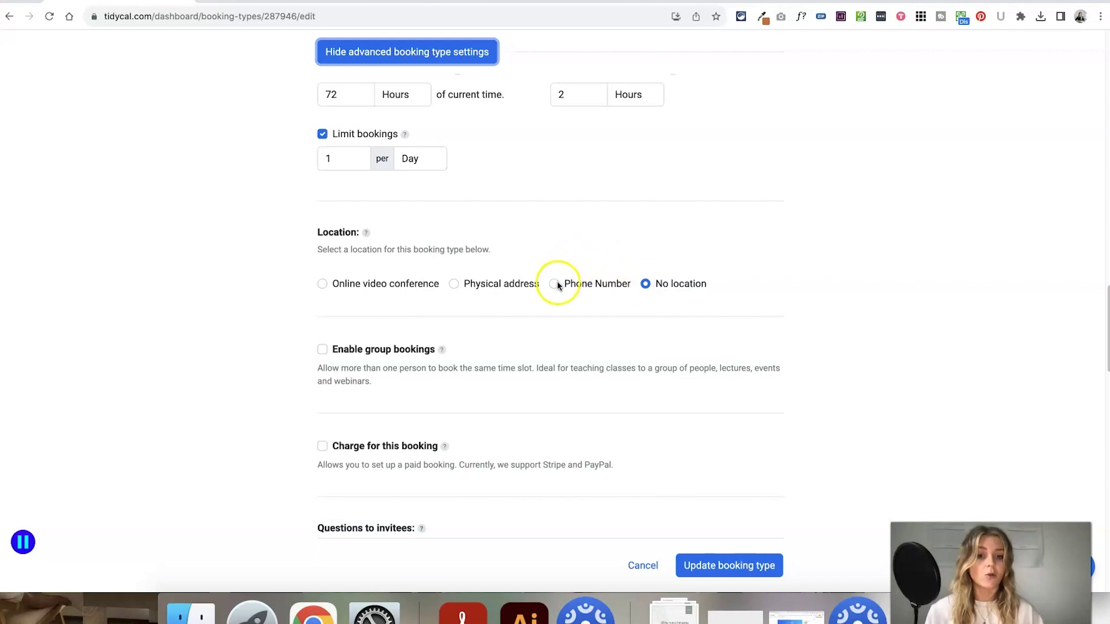
Set the location to an online video conference with Zoom generating the link
{"action": "left_click", "coordinate": [454, 285]}
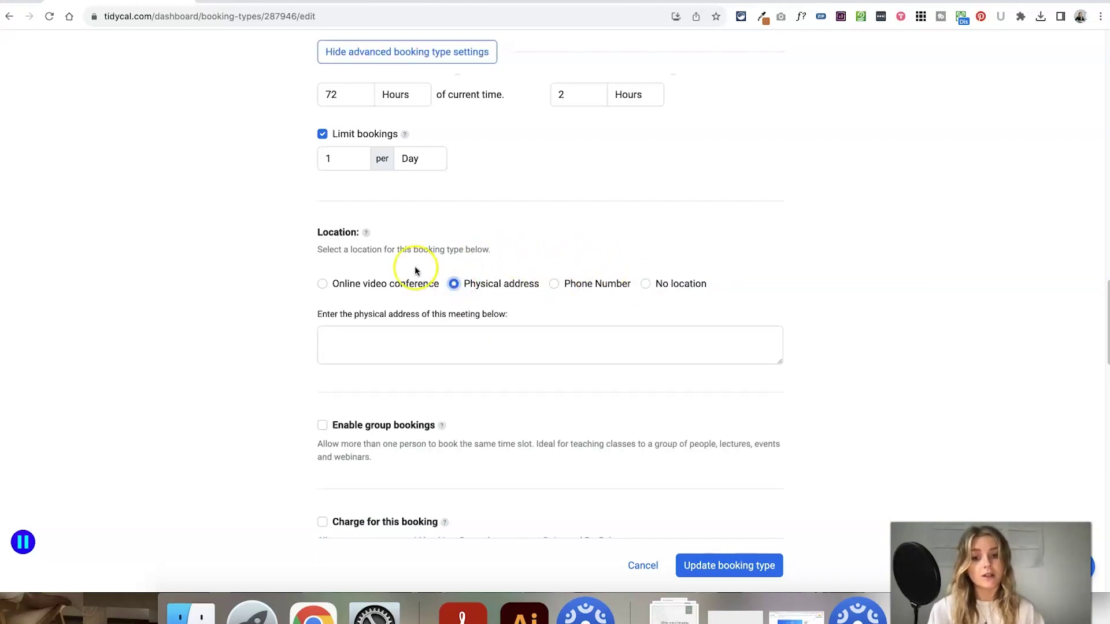
{"action": "left_click", "coordinate": [323, 285]}
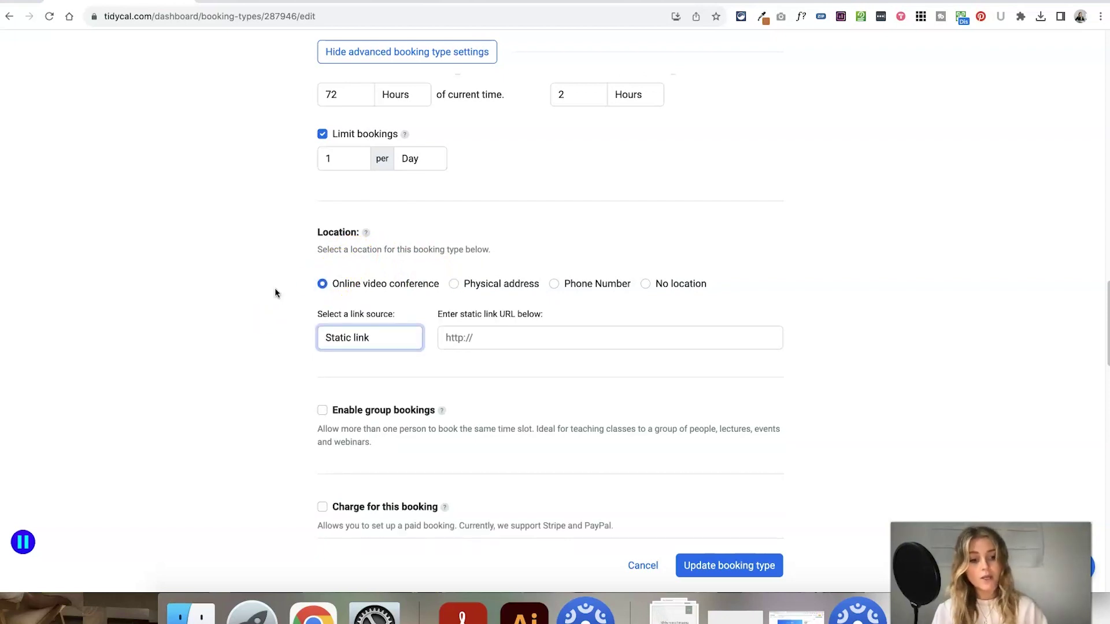
{"action": "left_click", "coordinate": [373, 336]}
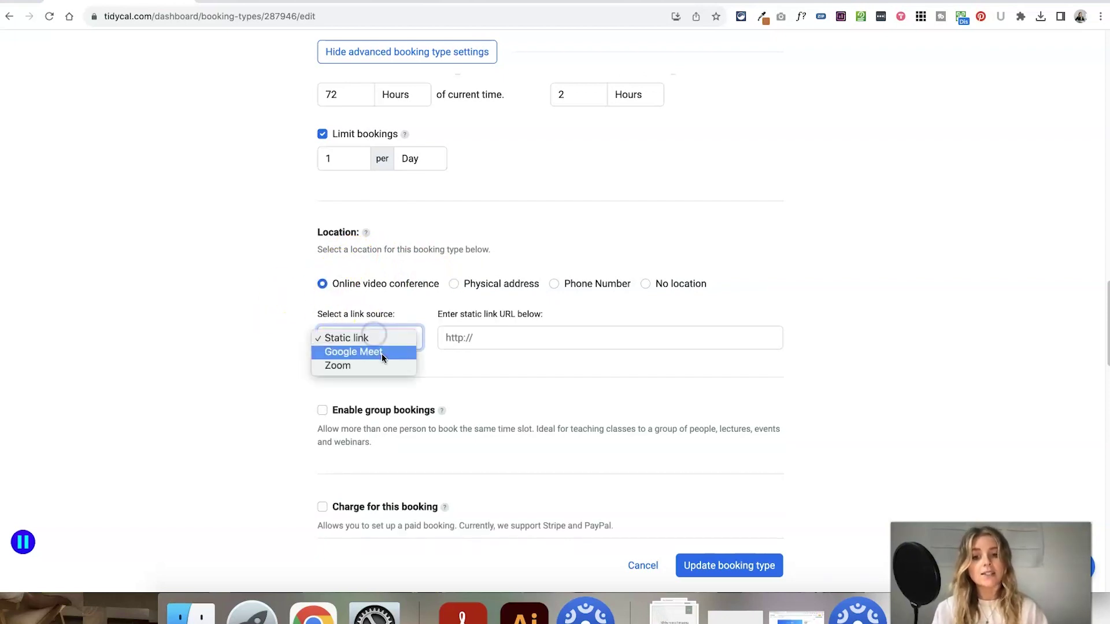
{"action": "left_click", "coordinate": [376, 366]}
{"action": "left_click", "coordinate": [379, 338]}
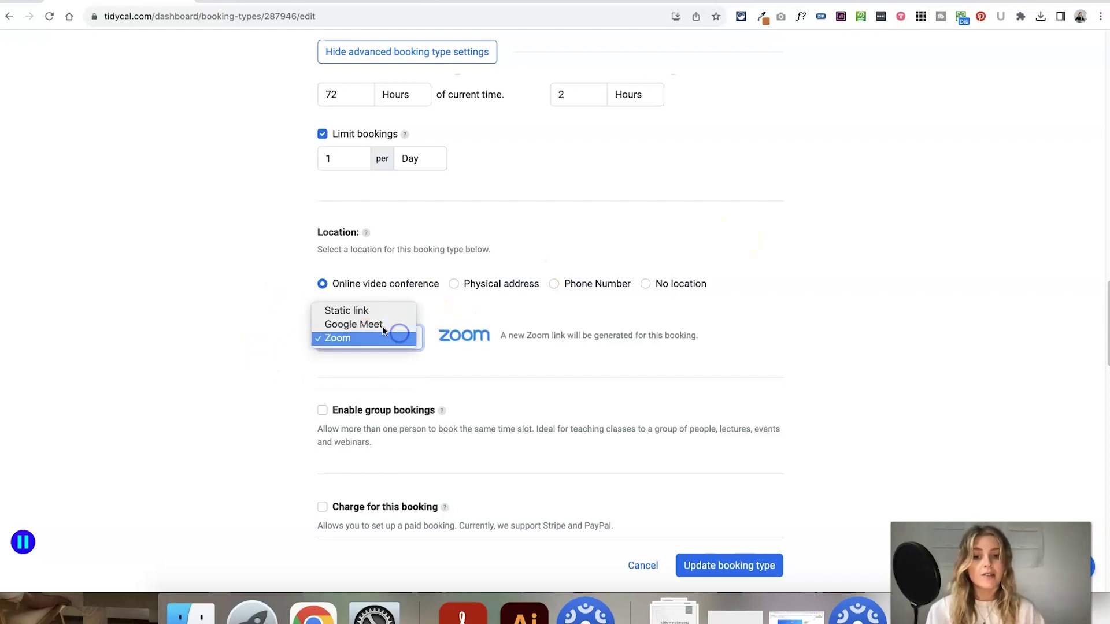
{"action": "left_click", "coordinate": [244, 350]}
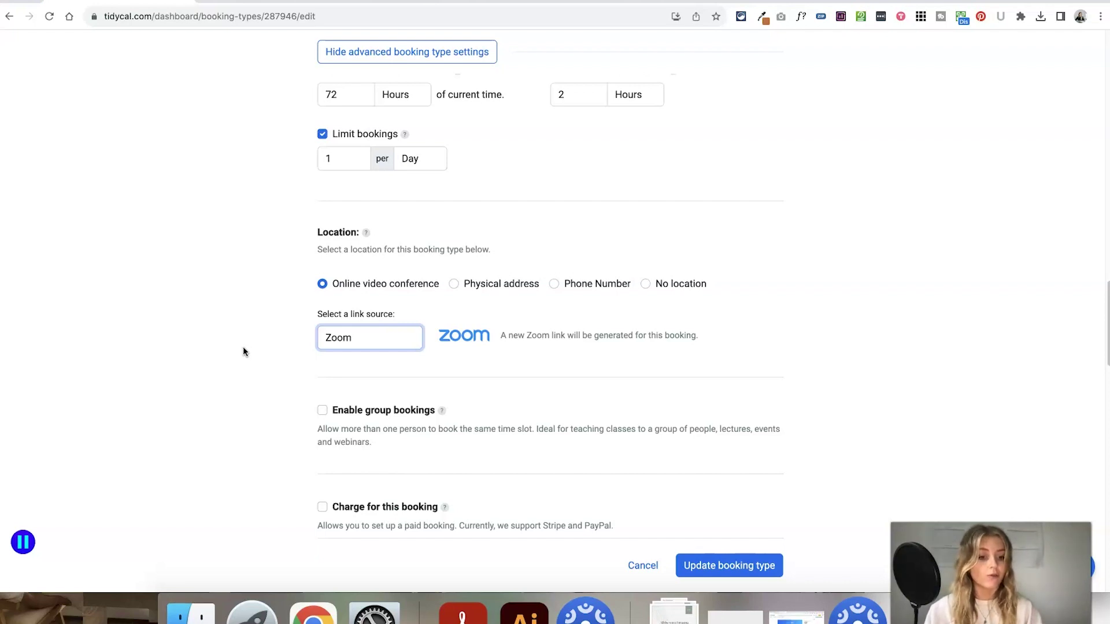
{"action": "left_click", "coordinate": [234, 271]}
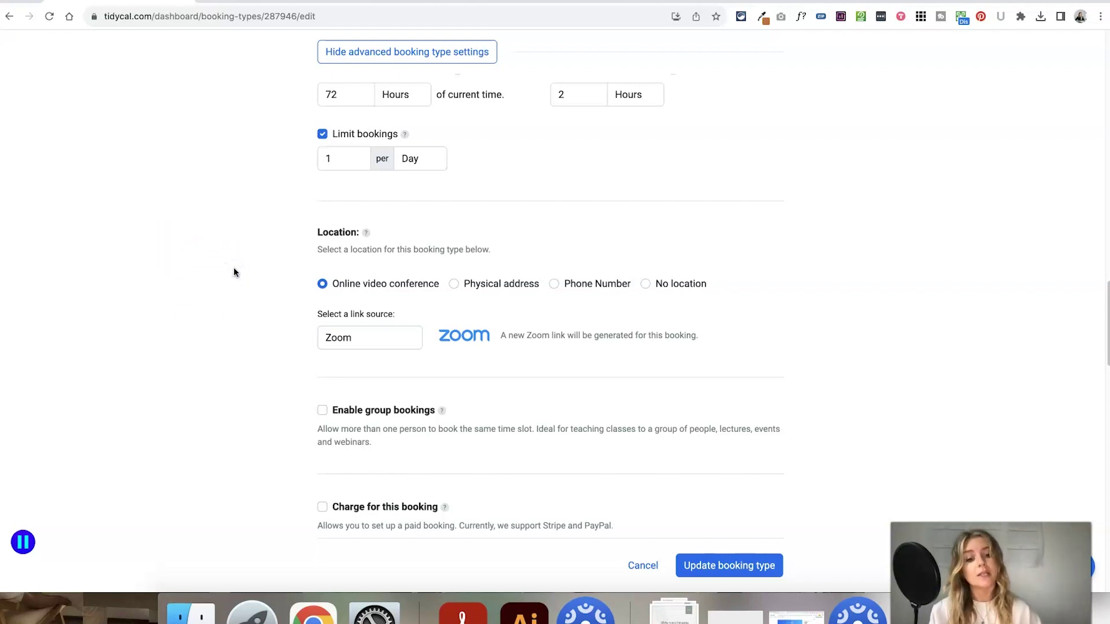
Preview the group and package booking options, leaving both turned off
{"action": "scroll", "coordinate": [233, 272], "scroll_direction": "down", "scroll_amount": 6}
{"action": "scroll", "coordinate": [291, 173], "scroll_direction": "up", "scroll_amount": 1}
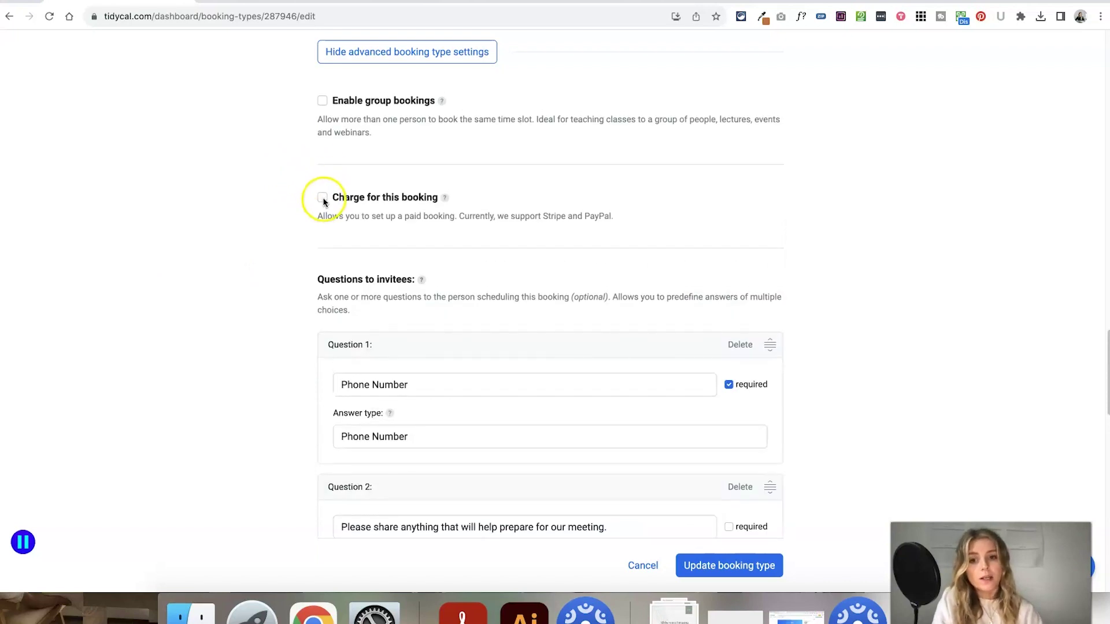
{"action": "left_click", "coordinate": [322, 100]}
{"action": "left_click", "coordinate": [322, 101]}
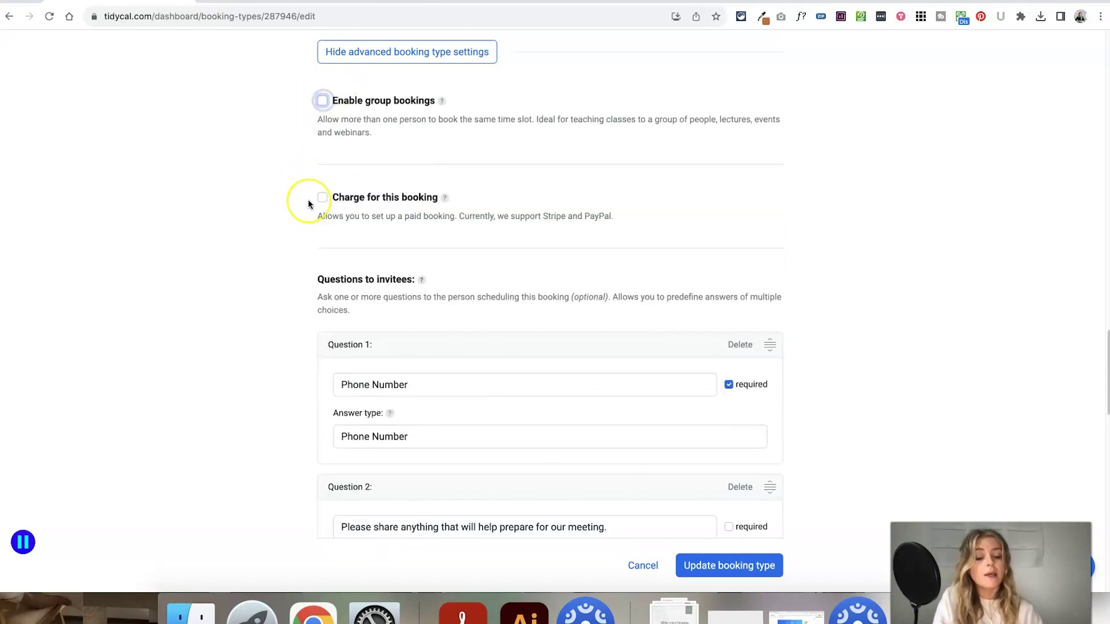
{"action": "scroll", "coordinate": [308, 199], "scroll_direction": "down", "scroll_amount": 7}
{"action": "left_click", "coordinate": [322, 306]}
{"action": "left_click", "coordinate": [322, 306]}
Browse the Customize email reminders section of the booking type
{"action": "scroll", "coordinate": [270, 331], "scroll_direction": "down", "scroll_amount": 1}
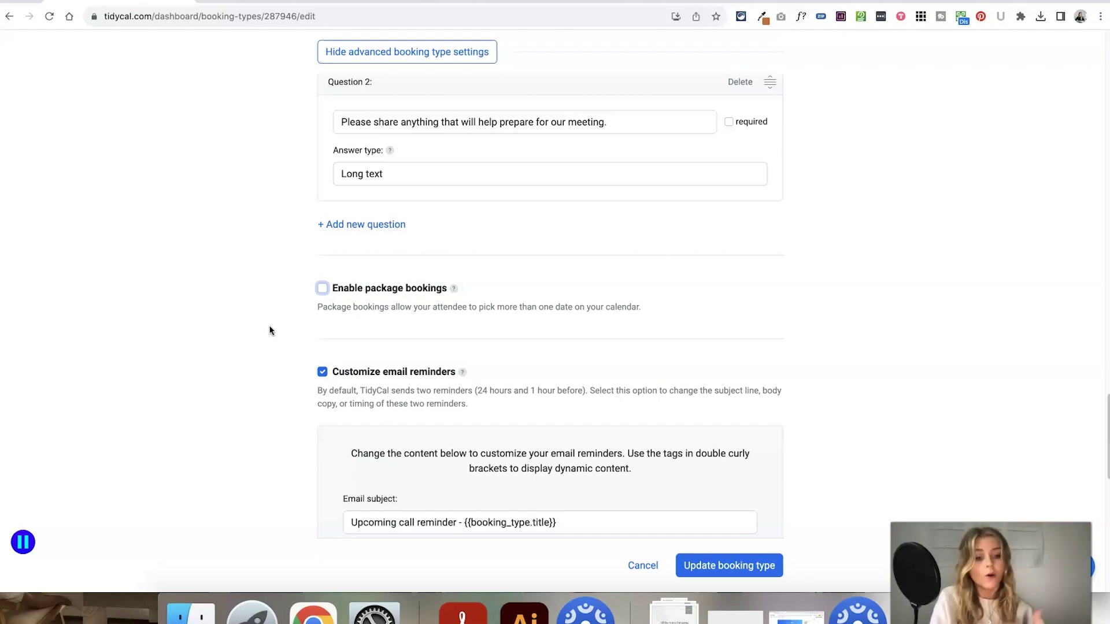
{"action": "scroll", "coordinate": [268, 289], "scroll_direction": "down", "scroll_amount": 5}
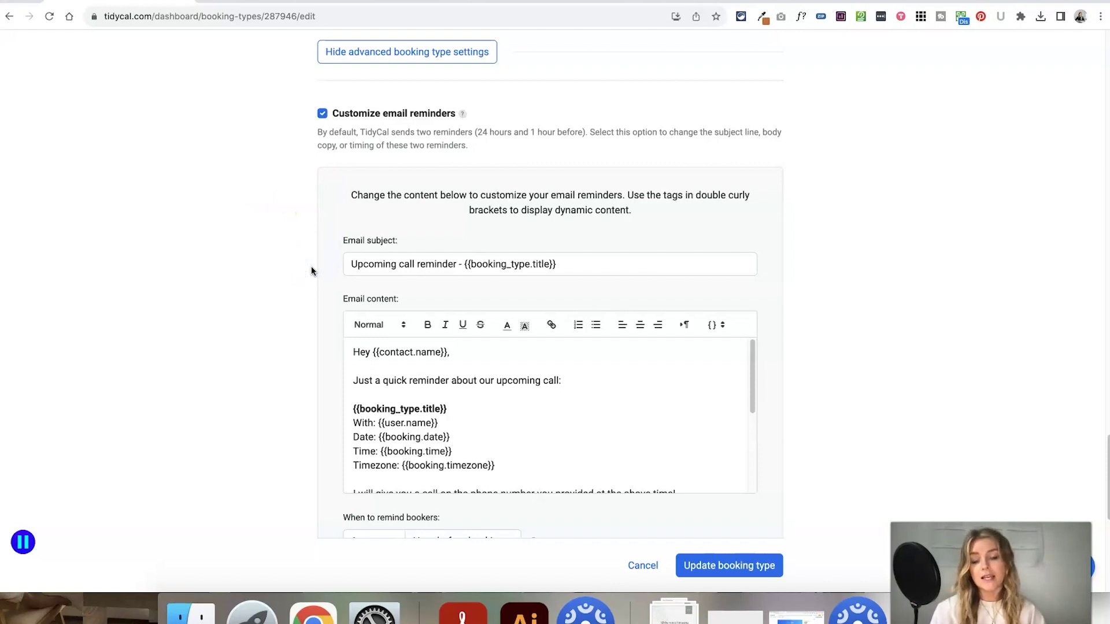
{"action": "left_click", "coordinate": [310, 302]}
{"action": "scroll", "coordinate": [310, 302], "scroll_direction": "down", "scroll_amount": 2}
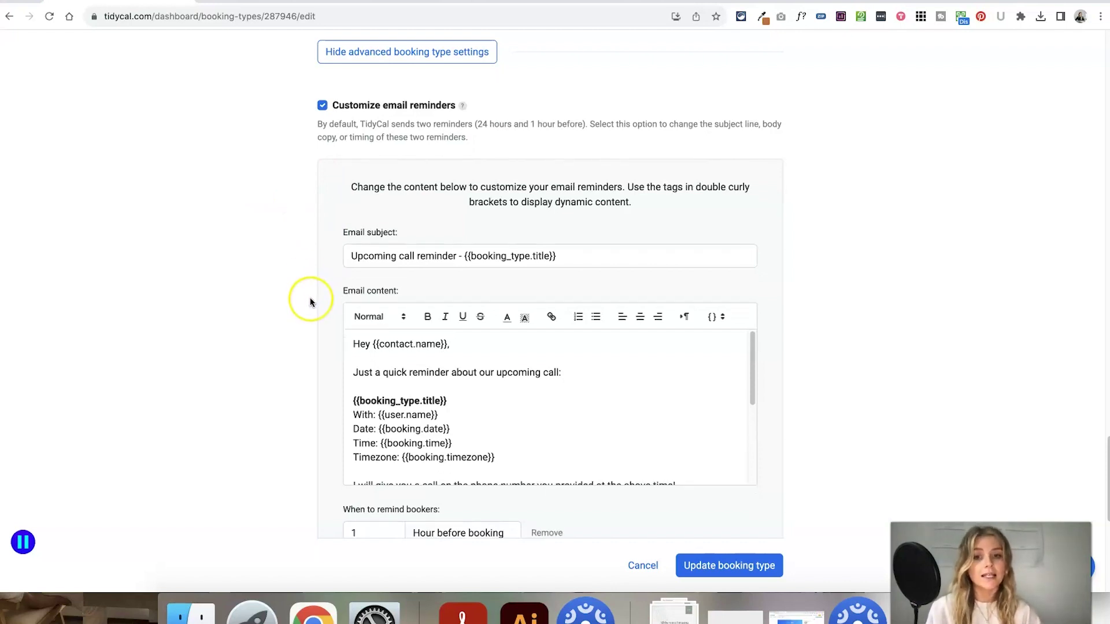
{"action": "scroll", "coordinate": [463, 99], "scroll_direction": "up", "scroll_amount": 1}
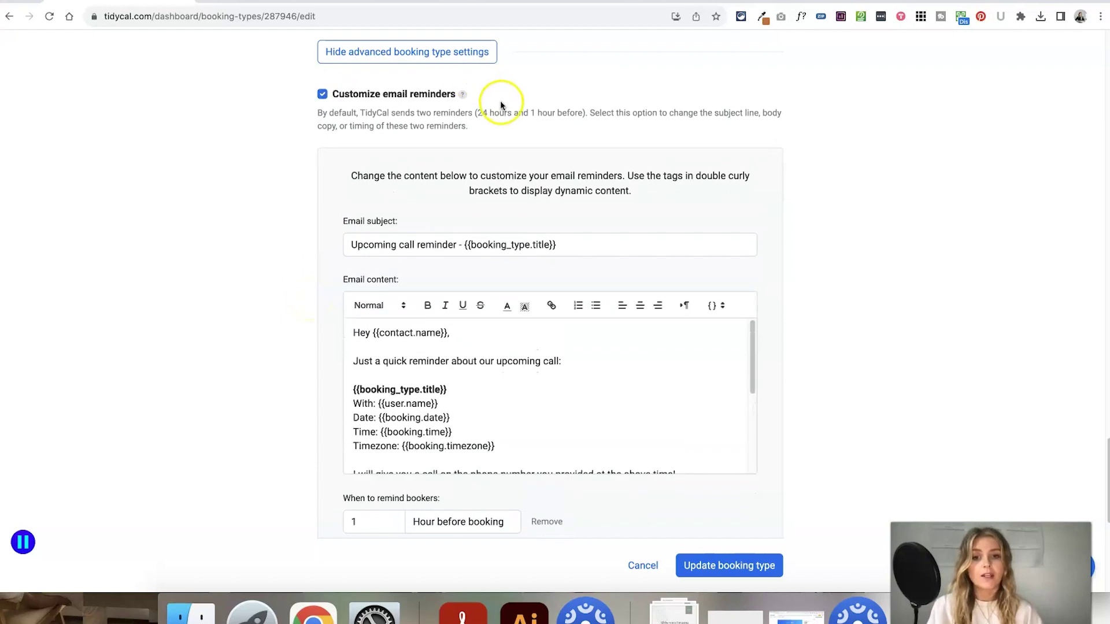
{"action": "left_click", "coordinate": [640, 170]}
{"action": "scroll", "coordinate": [640, 170], "scroll_direction": "down", "scroll_amount": 1}
Look over the reminder email body text, then head back to Booking types
{"action": "left_click", "coordinate": [530, 369]}
{"action": "scroll", "coordinate": [532, 369], "scroll_direction": "down", "scroll_amount": 3}
{"action": "scroll", "coordinate": [531, 369], "scroll_direction": "up", "scroll_amount": 4}
{"action": "left_click", "coordinate": [485, 331]}
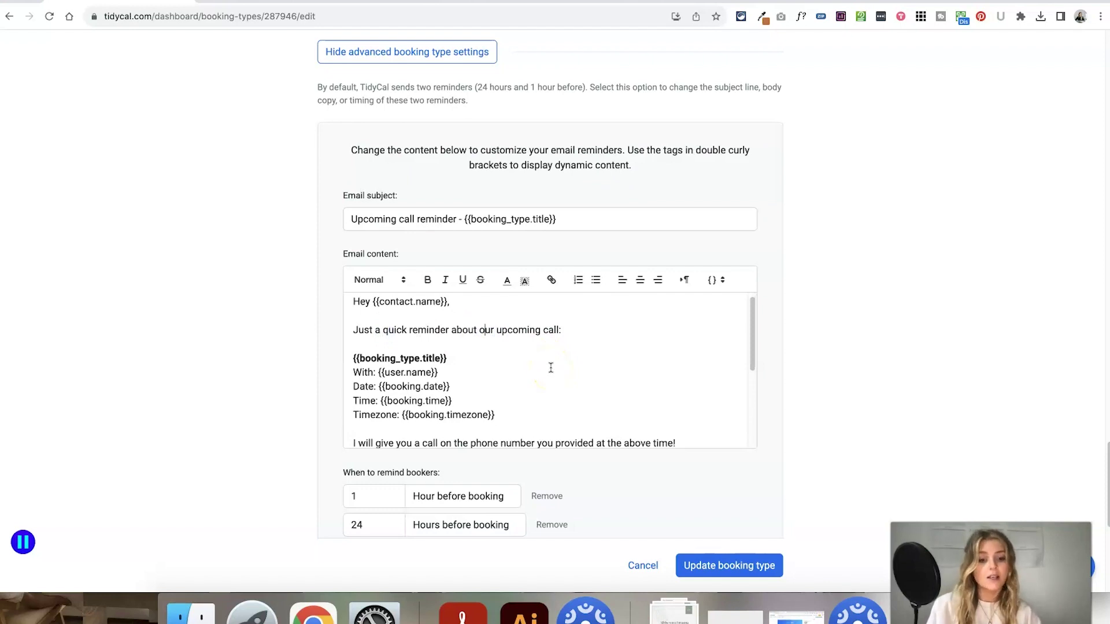
{"action": "scroll", "coordinate": [551, 367], "scroll_direction": "up", "scroll_amount": 1}
{"action": "left_click", "coordinate": [536, 337]}
{"action": "left_click", "coordinate": [558, 336]}
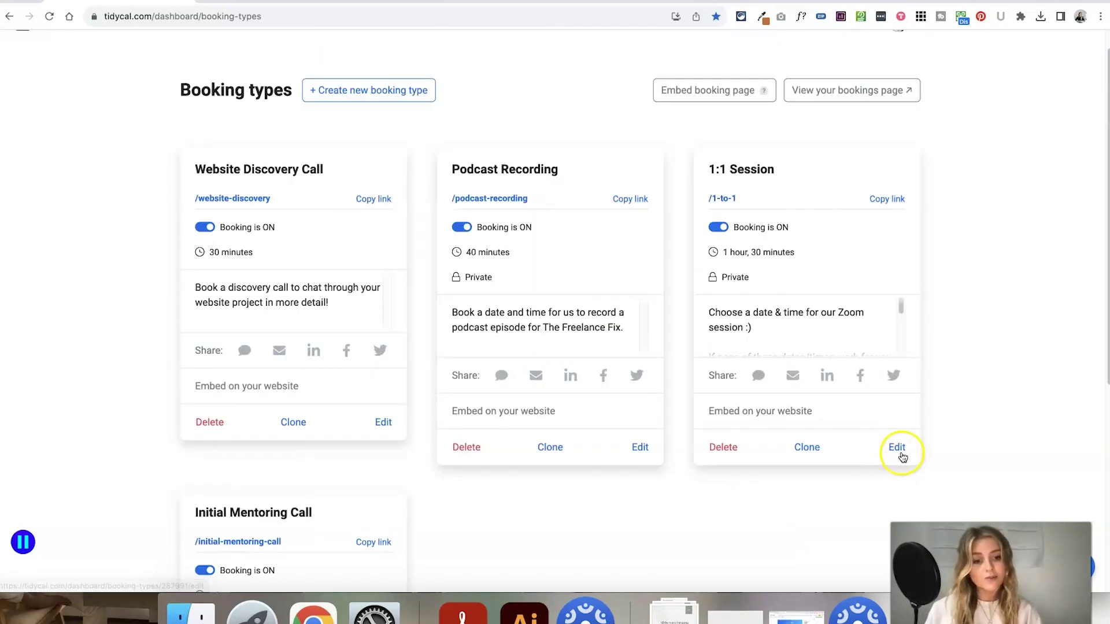
Open the 1:1 Session booking type's advanced settings and highlight its mentoring-ty confirmation redirect URL
{"action": "left_click", "coordinate": [902, 457]}
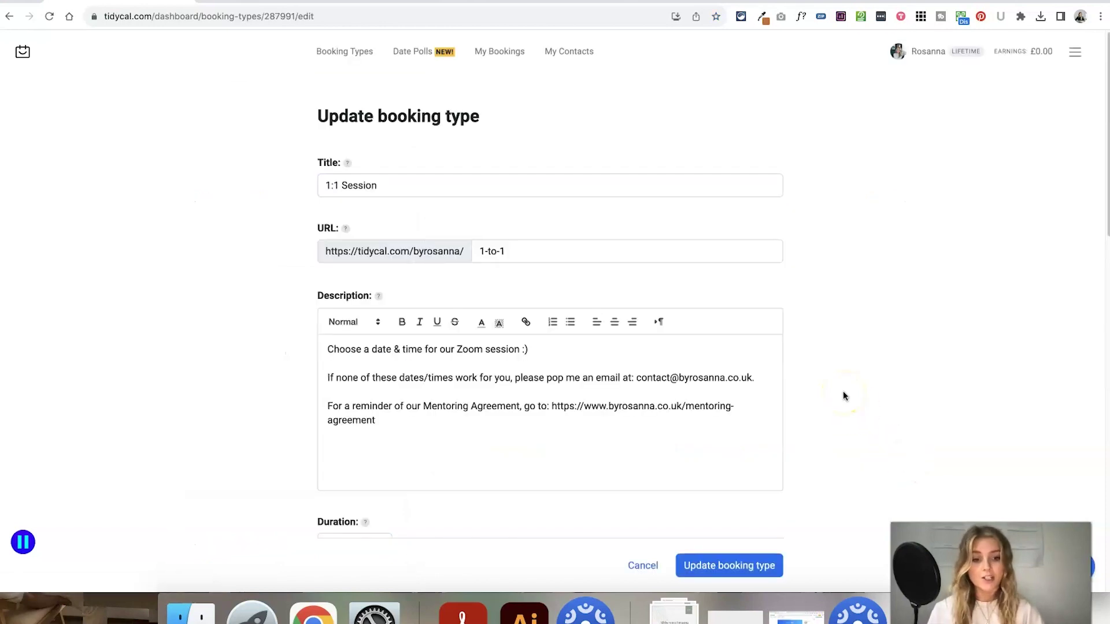
{"action": "scroll", "coordinate": [843, 396], "scroll_direction": "down", "scroll_amount": 15}
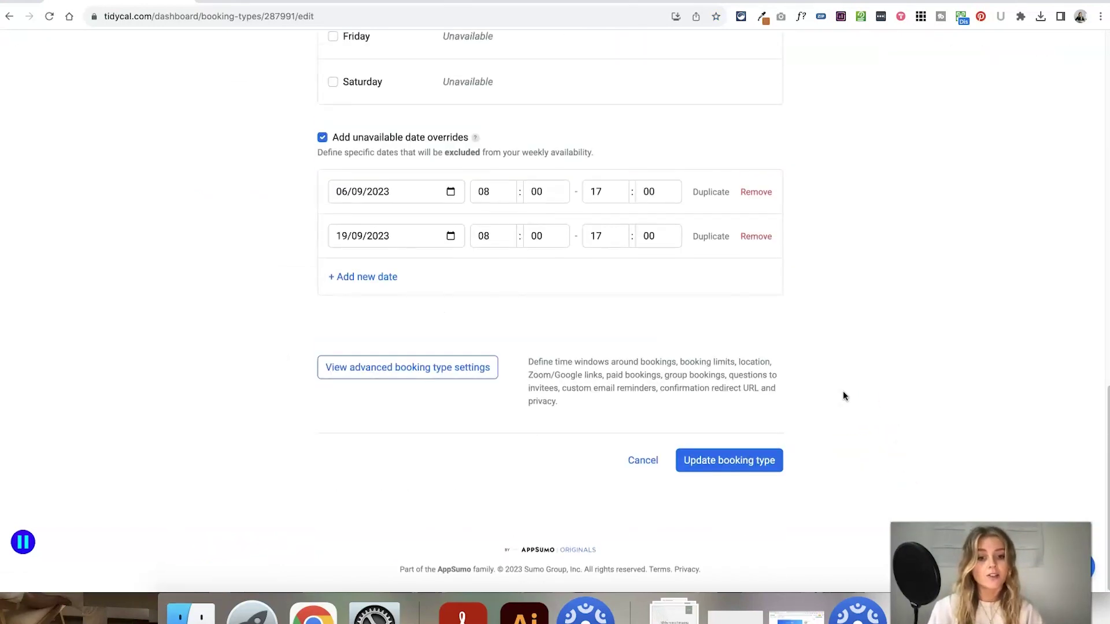
{"action": "left_click", "coordinate": [420, 382]}
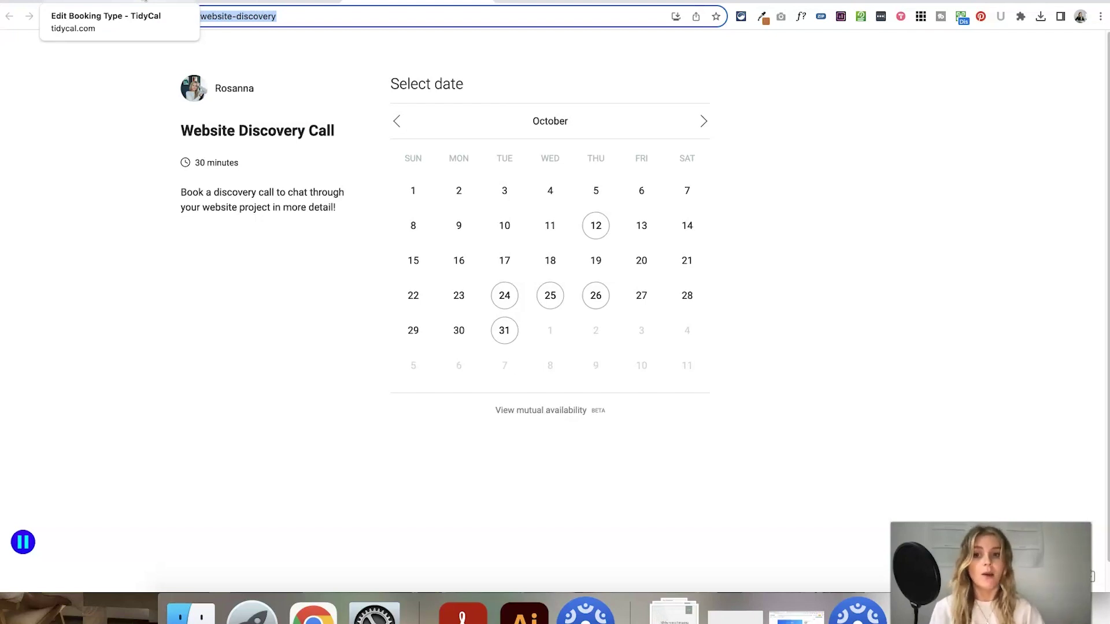
{"action": "left_click", "coordinate": [146, 2]}
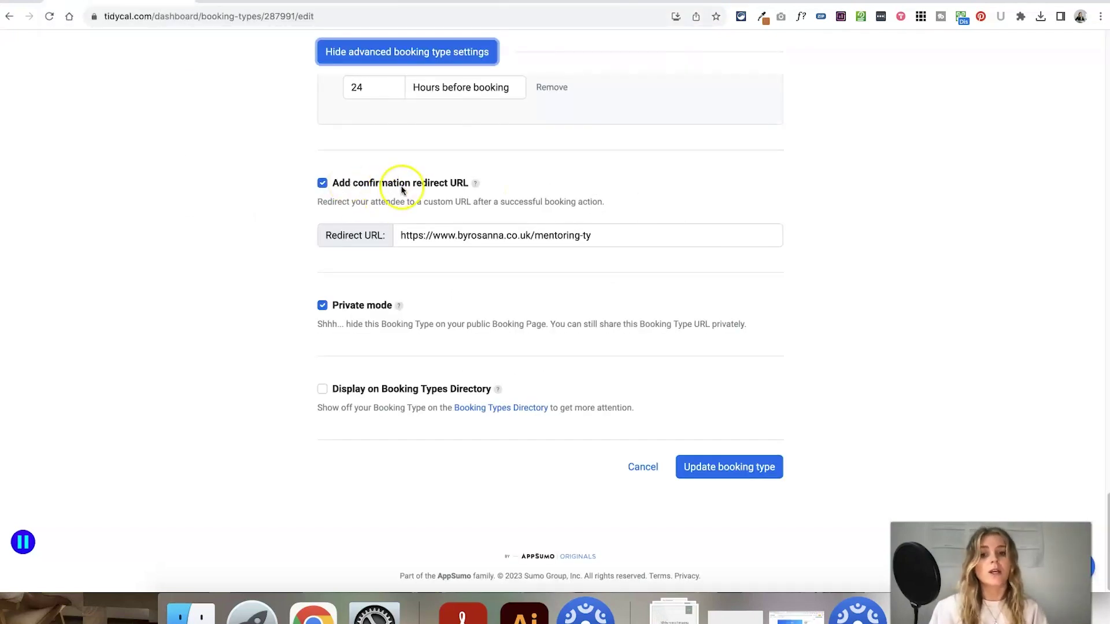
{"action": "triple_click", "coordinate": [528, 235]}
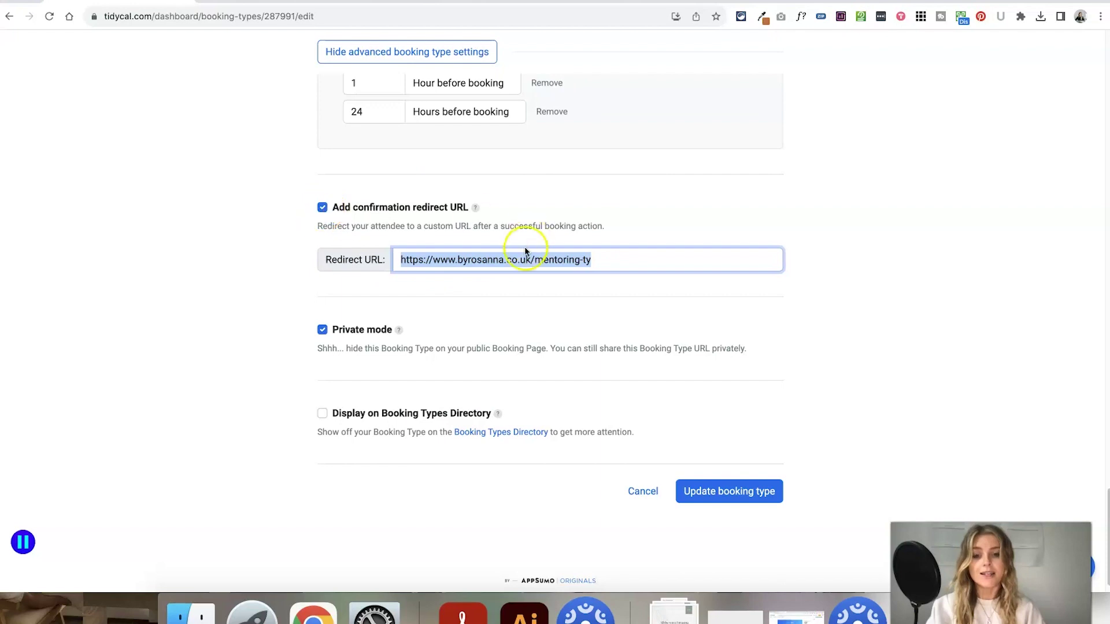
{"action": "left_click", "coordinate": [451, 258]}
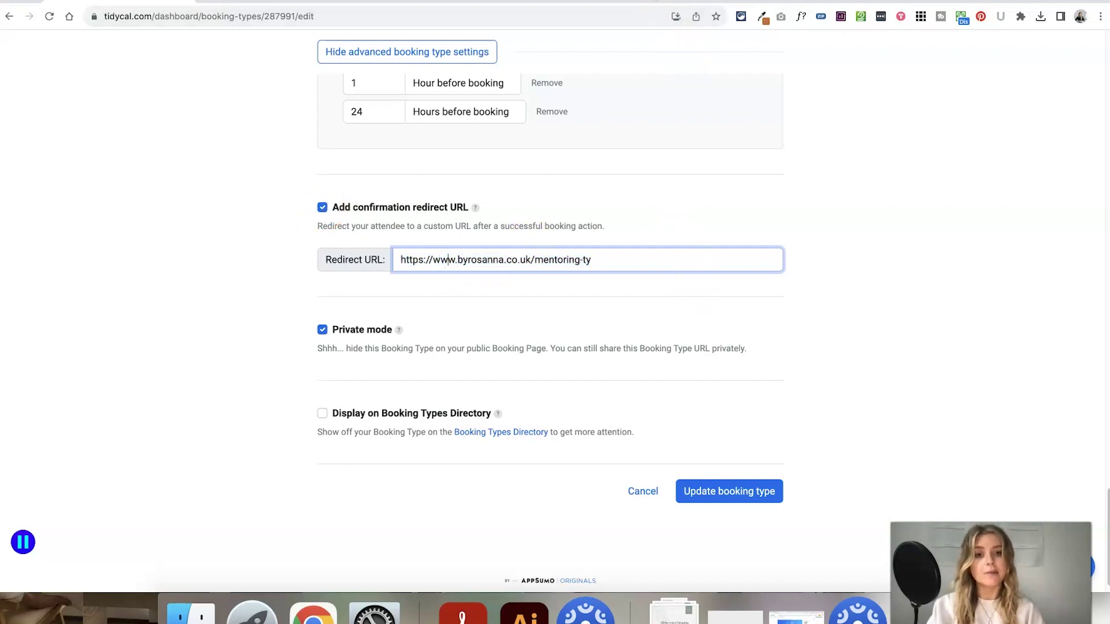
View the byrosanna.co.uk/mentoring-ty thank-you page, then go to the new Zap in Zapier
{"action": "left_click", "coordinate": [661, 14]}
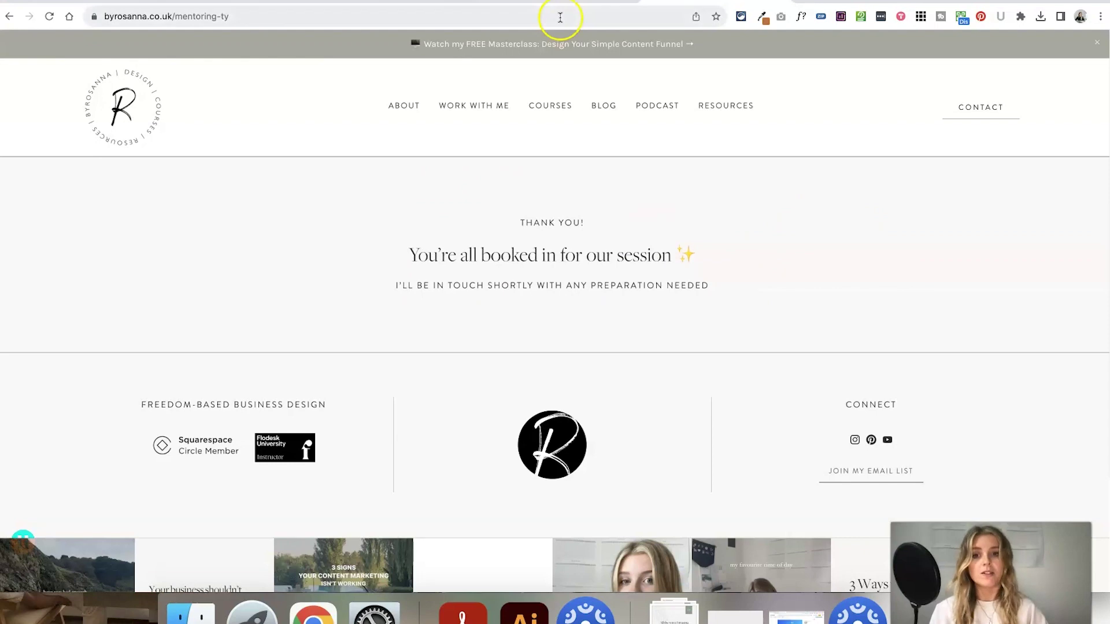
{"action": "left_click", "coordinate": [272, 6]}
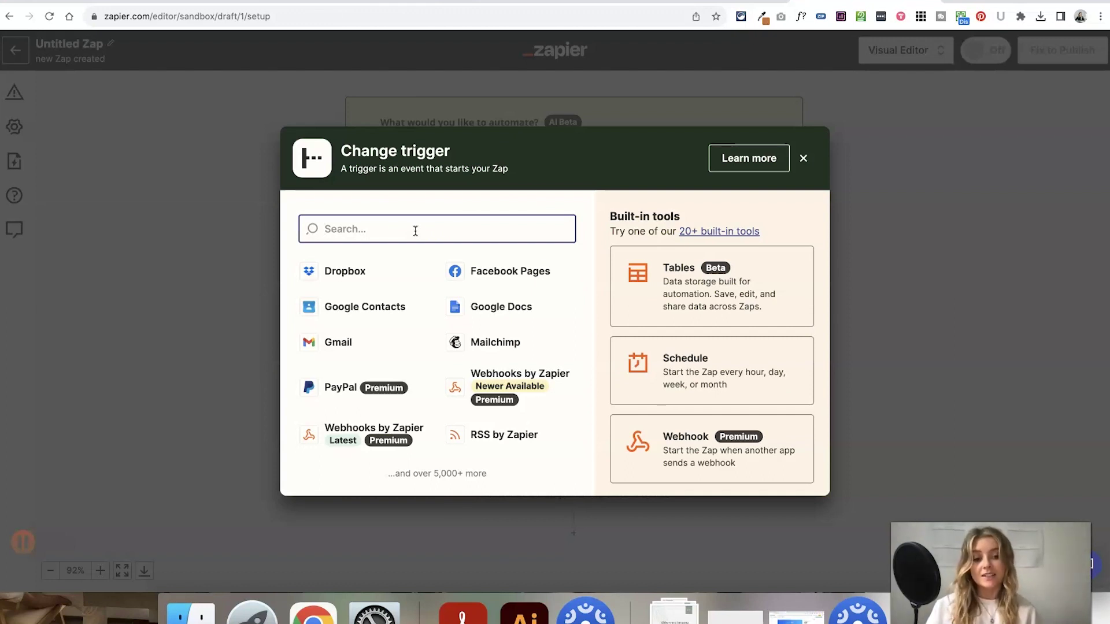
Search 'tidycal' and choose TidyCal as the trigger app, bringing up its event choices
{"action": "type", "text": "tidycal"}
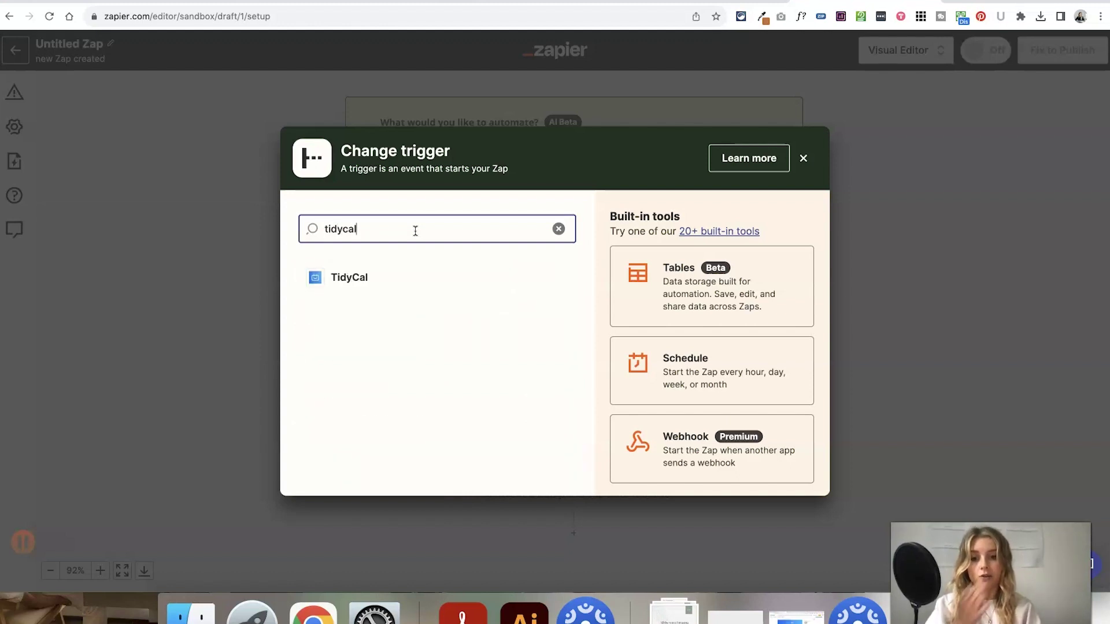
{"action": "left_click", "coordinate": [339, 279]}
{"action": "left_click", "coordinate": [990, 237]}
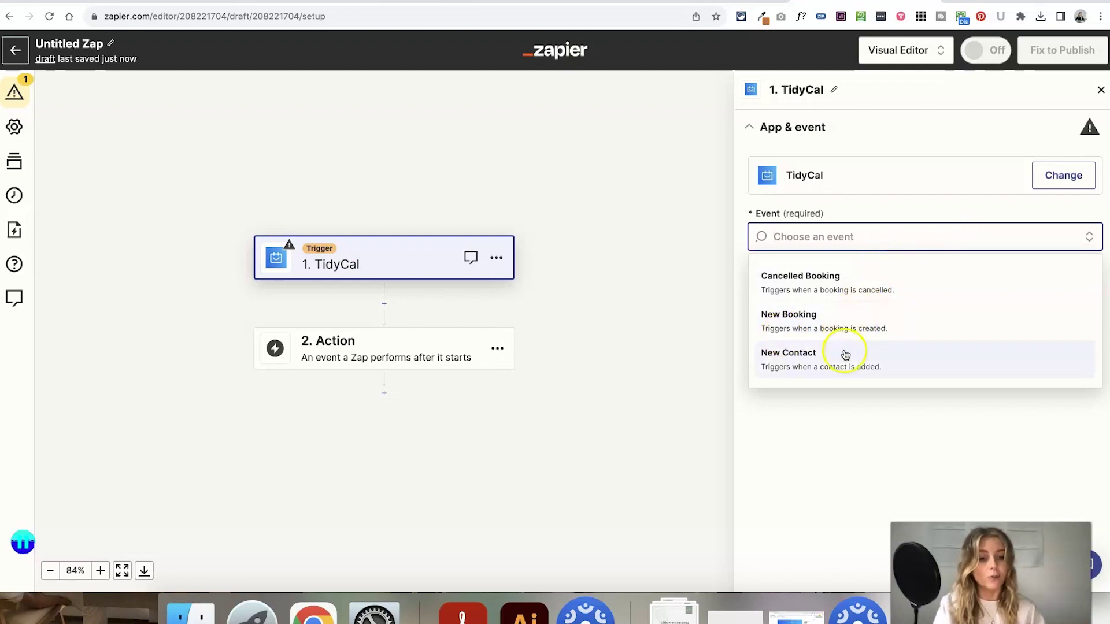
Check the My Bookings list in TidyCal before returning to the Zap
{"action": "left_click", "coordinate": [835, 444]}
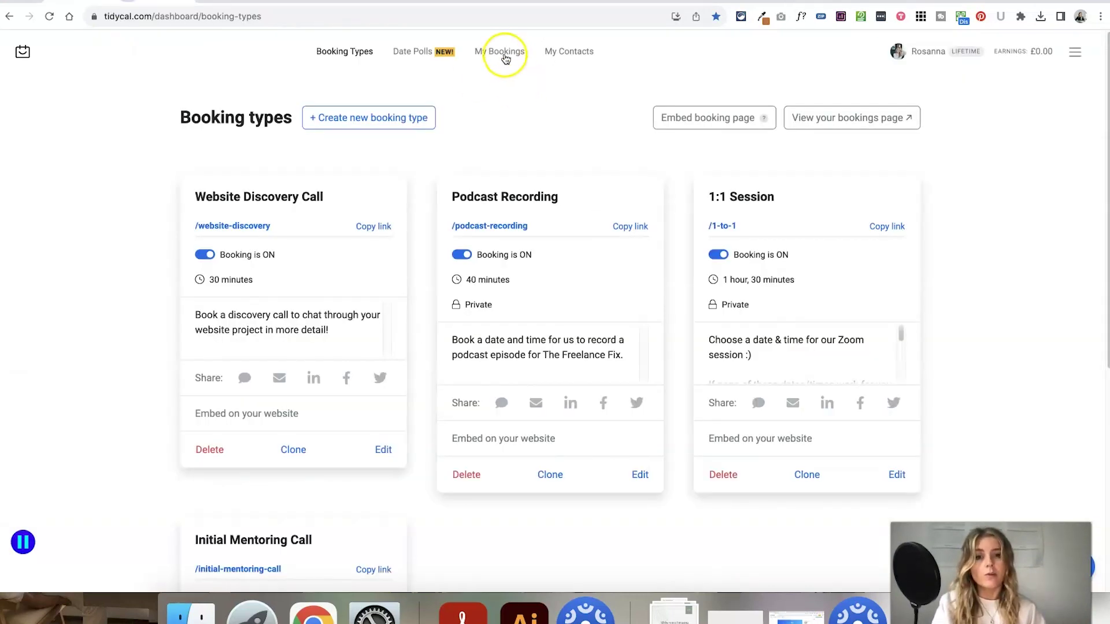
{"action": "left_click", "coordinate": [505, 52]}
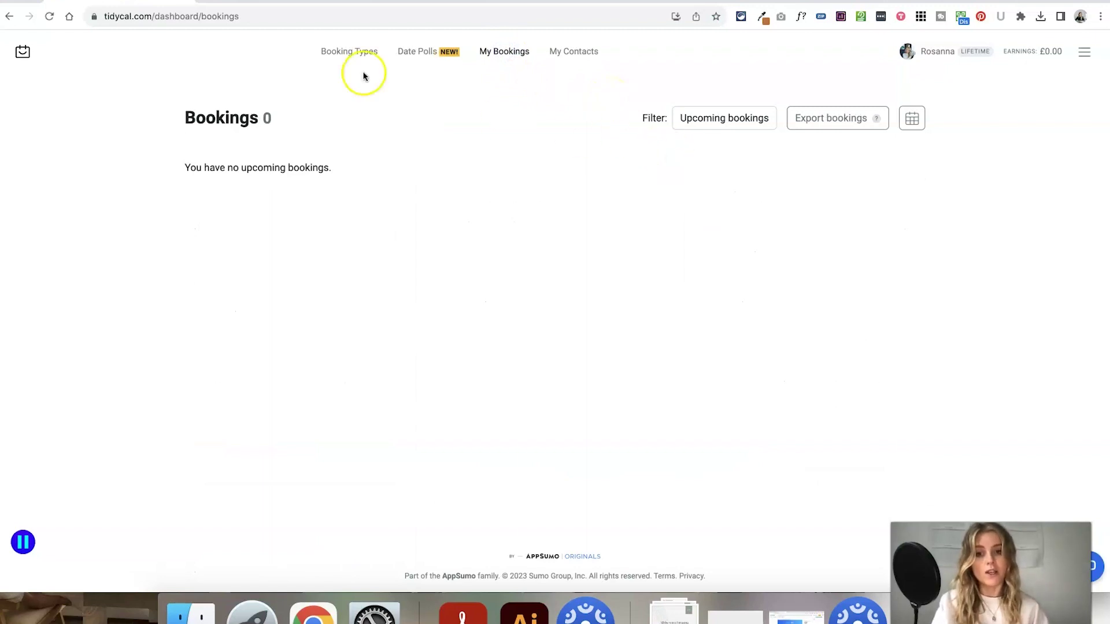
{"action": "left_click", "coordinate": [827, 3]}
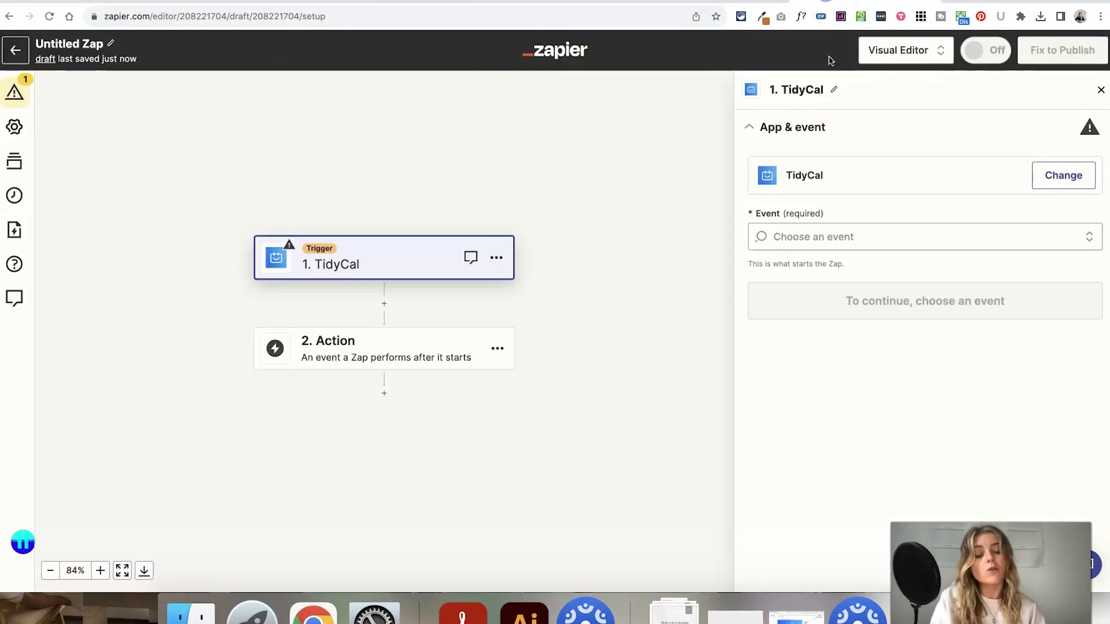
Set the TidyCal trigger event to New Contact, replacing the initial New Booking choice
{"action": "left_click", "coordinate": [819, 237]}
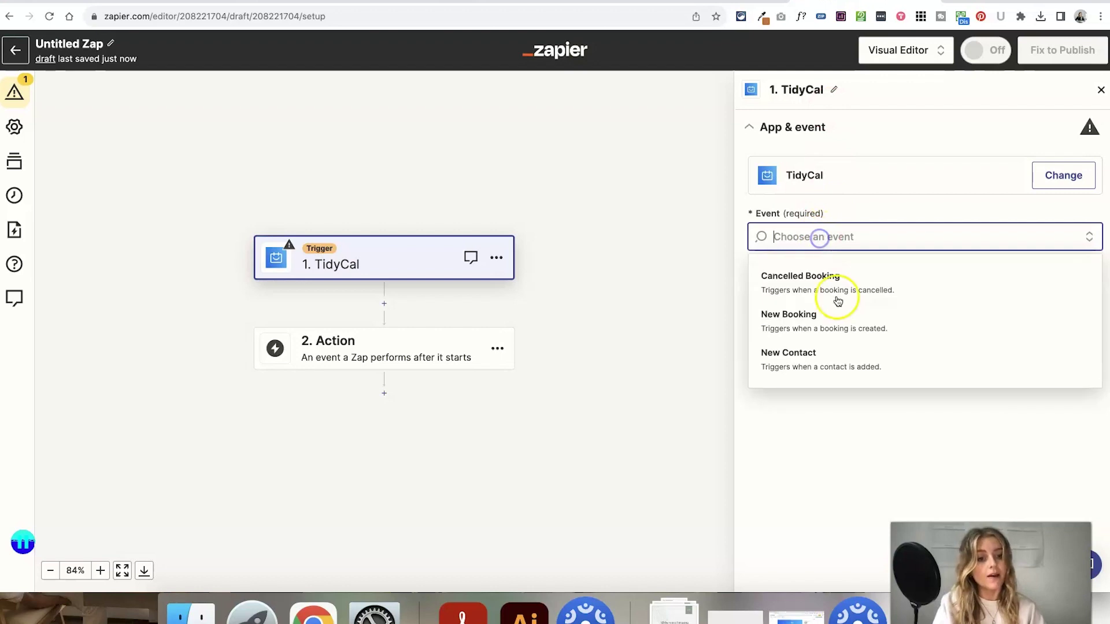
{"action": "left_click", "coordinate": [820, 322]}
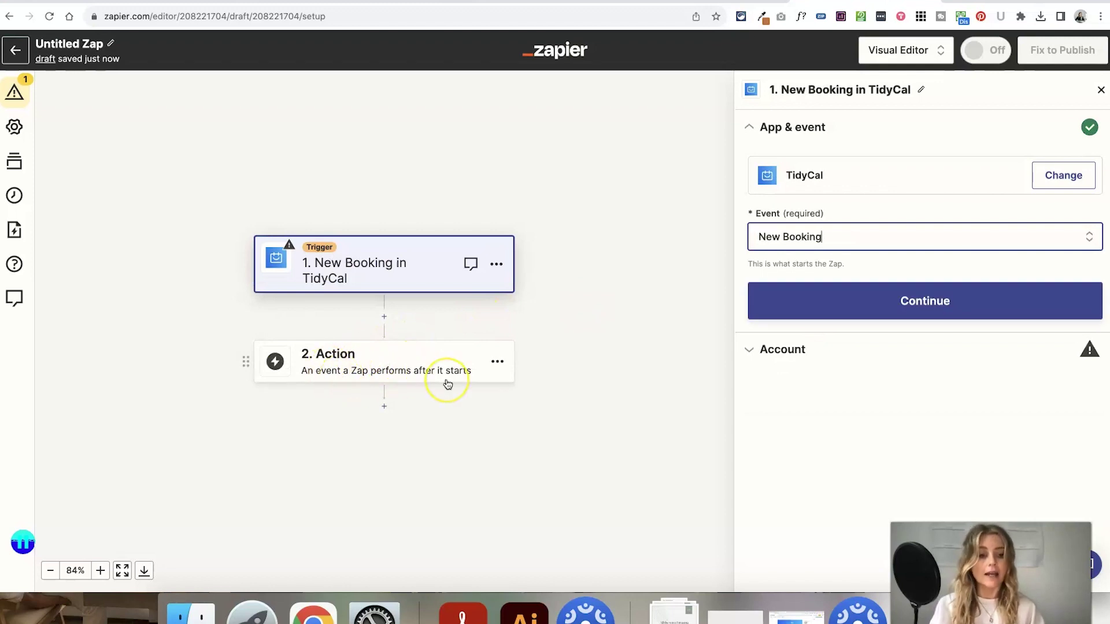
{"action": "left_click", "coordinate": [842, 244]}
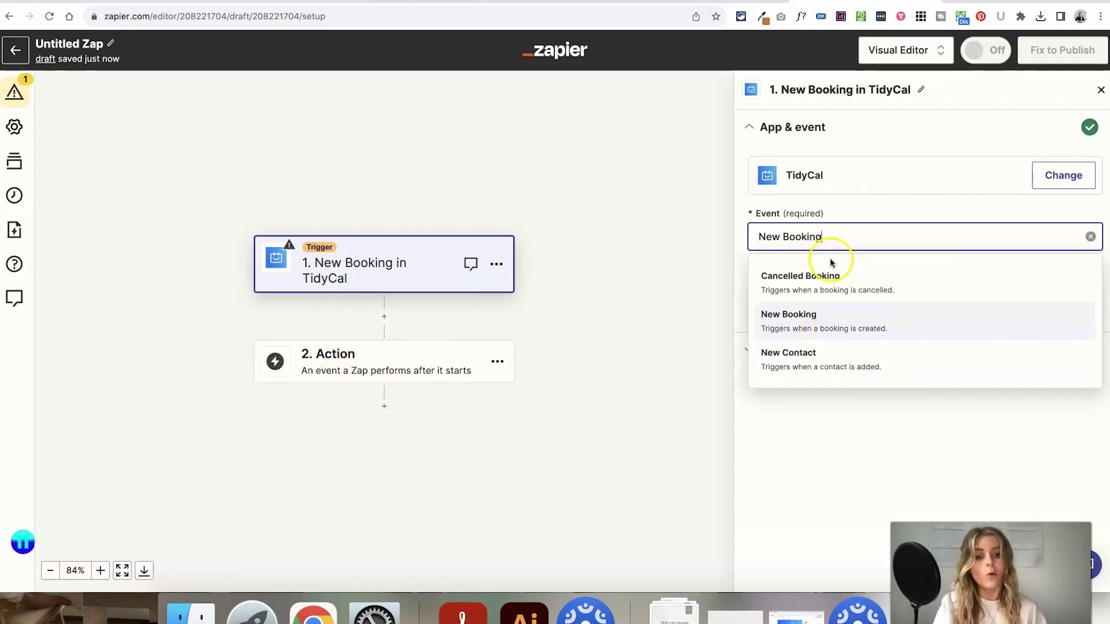
{"action": "left_click", "coordinate": [842, 366]}
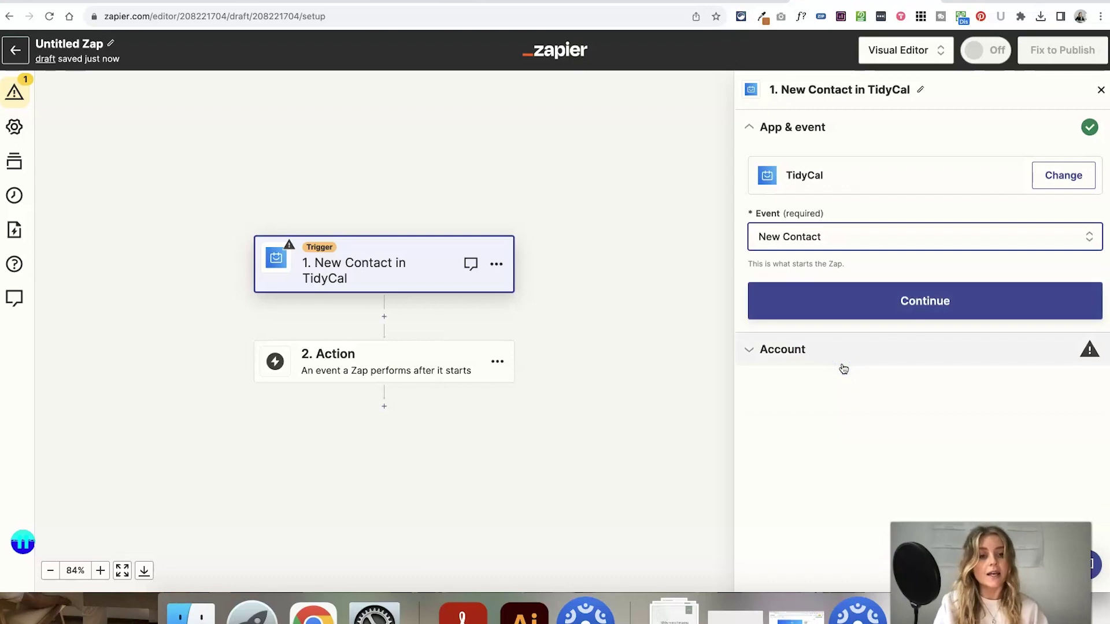